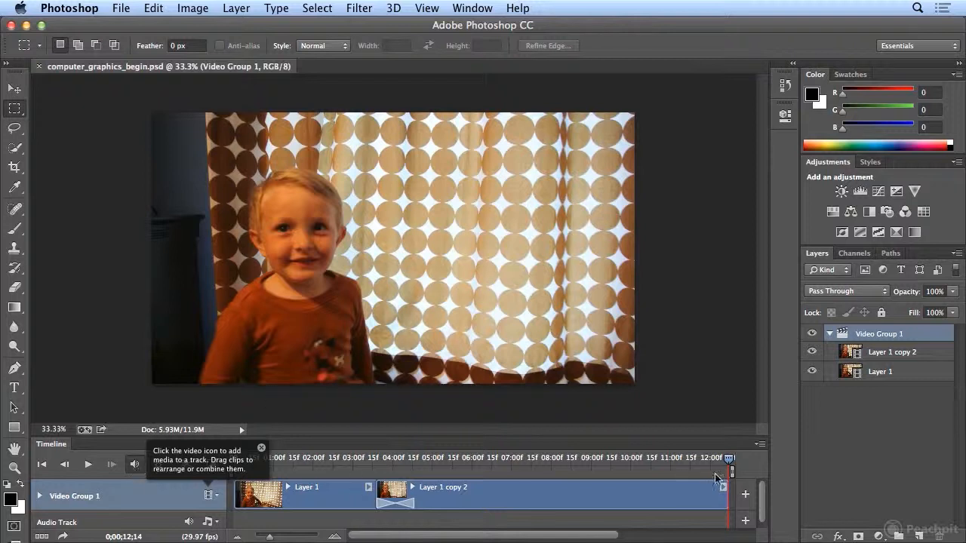
# - Play the video group from the start to preview the two clips and the transition
pyautogui.moveTo(728, 461); pyautogui.dragTo(219, 463)
pyautogui.click(87, 465)
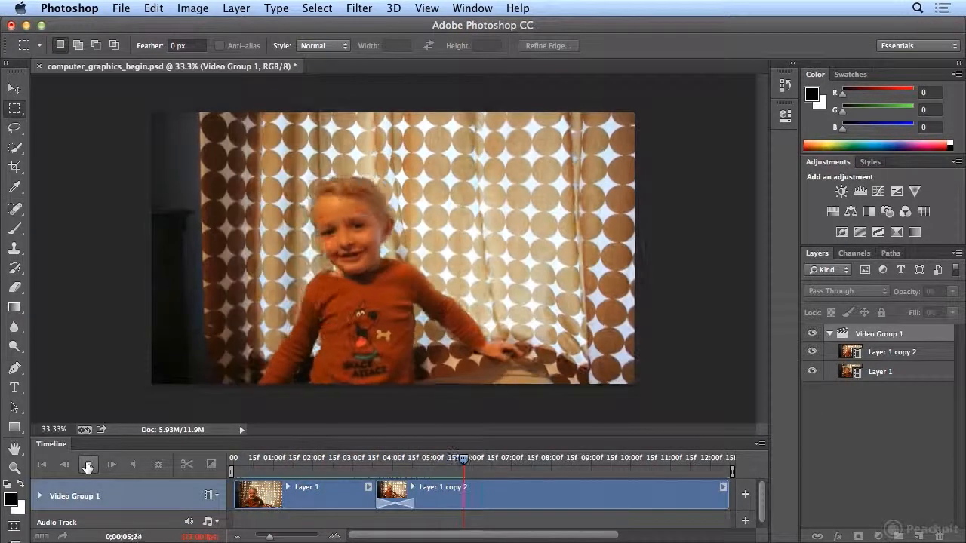
pyautogui.click(88, 466)
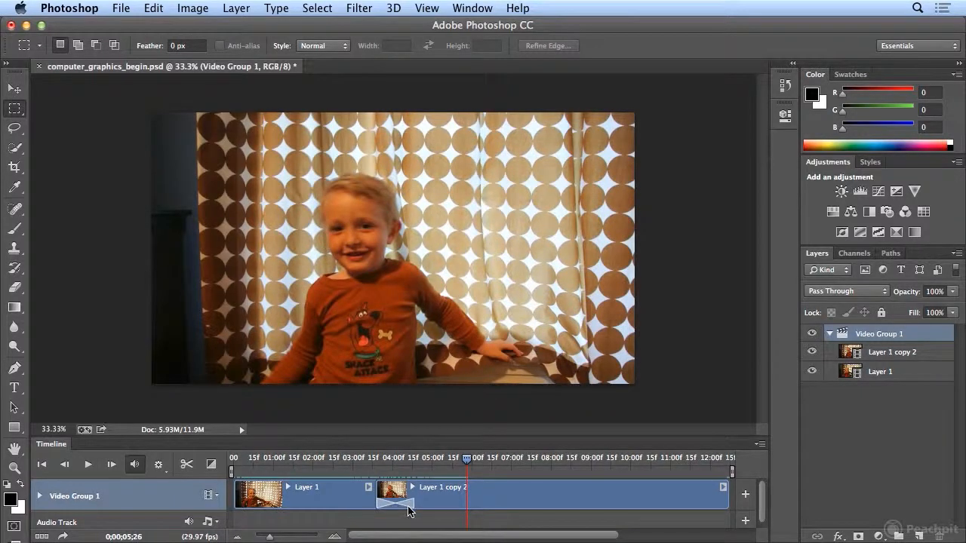
# - Open the cross-fade transition's settings between the two clips and close them without changes
pyautogui.click(410, 505)
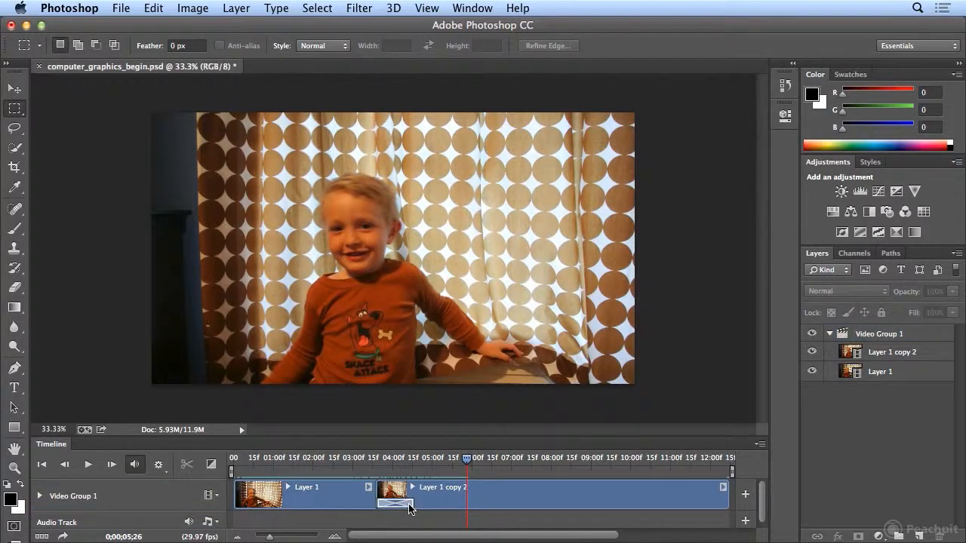
pyautogui.rightClick(410, 505)
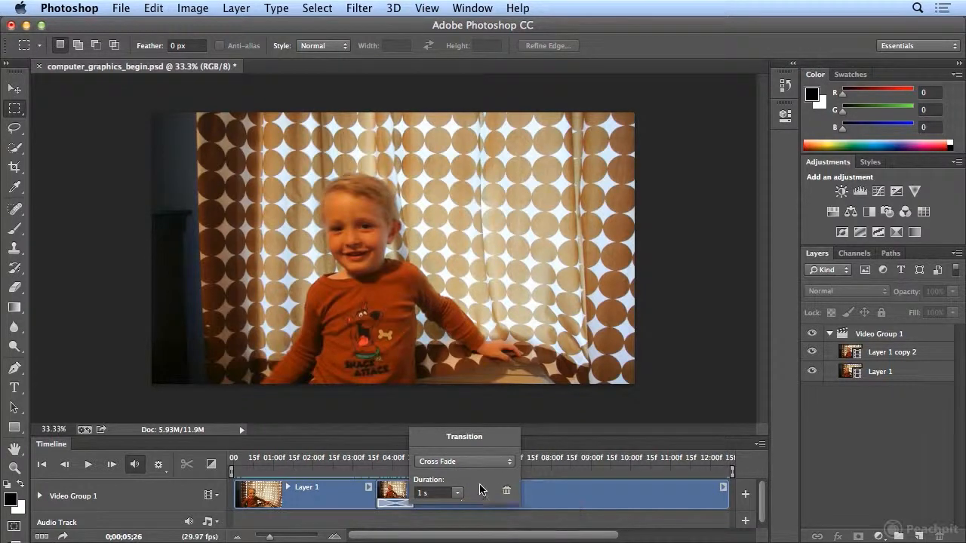
pyautogui.press('Escape')
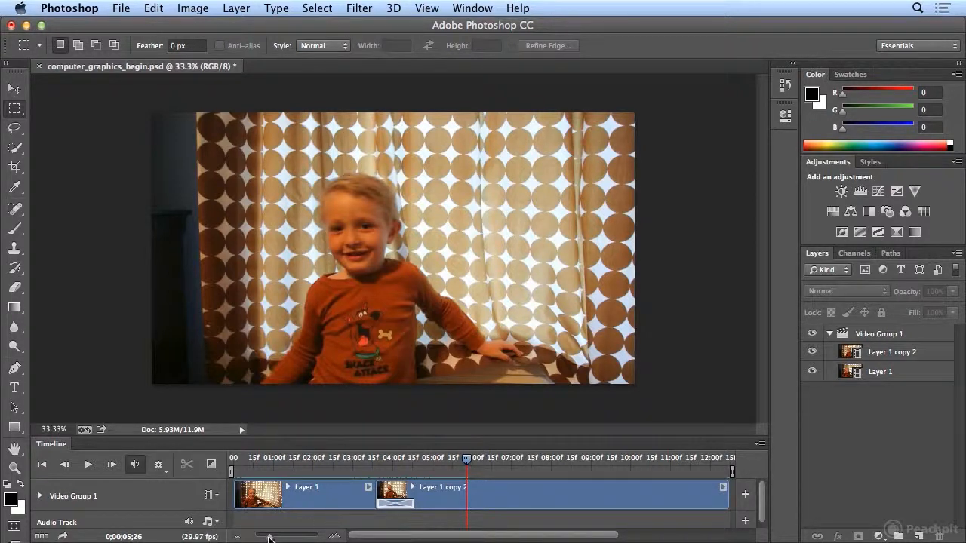
# - Rename the layer Layer 1 as 2 types
pyautogui.moveTo(270, 537); pyautogui.dragTo(266, 538)
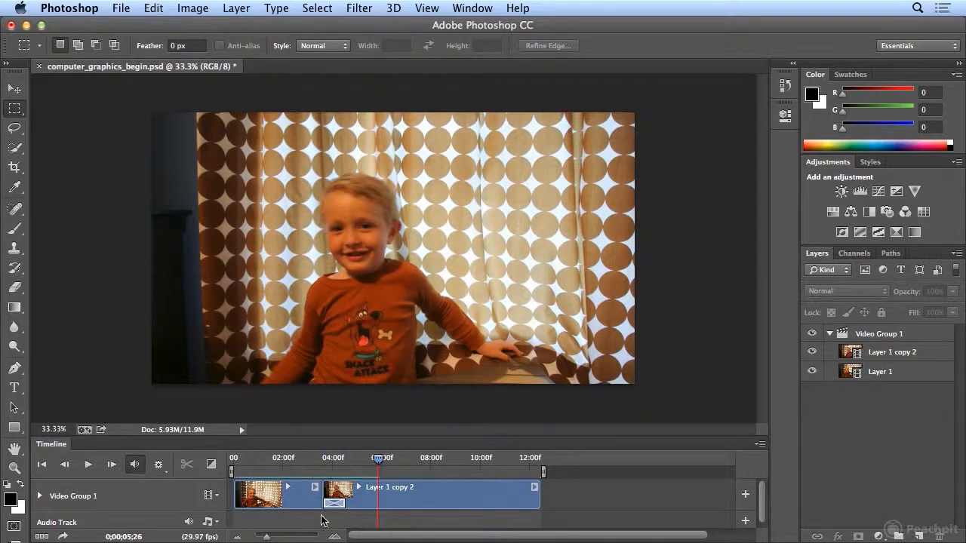
pyautogui.click(270, 538)
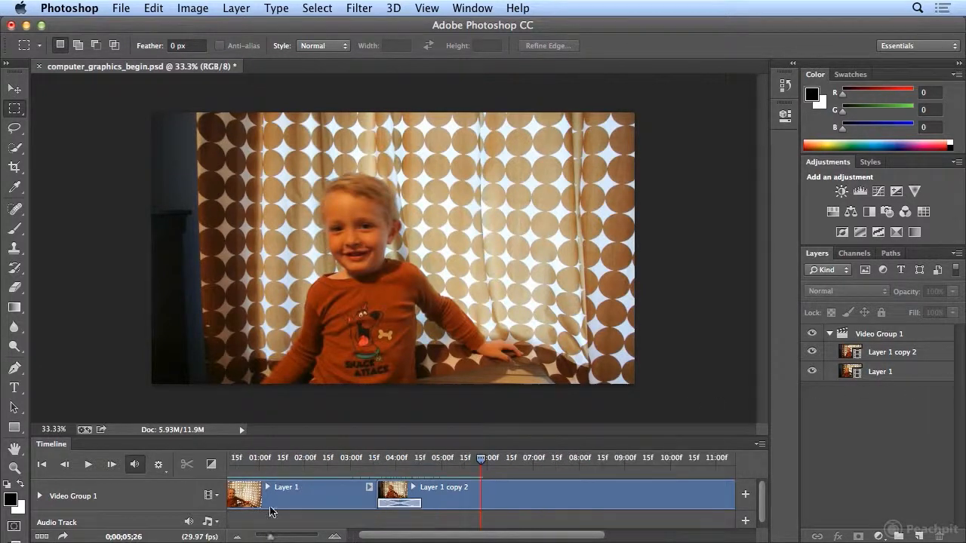
pyautogui.doubleClick(876, 372)
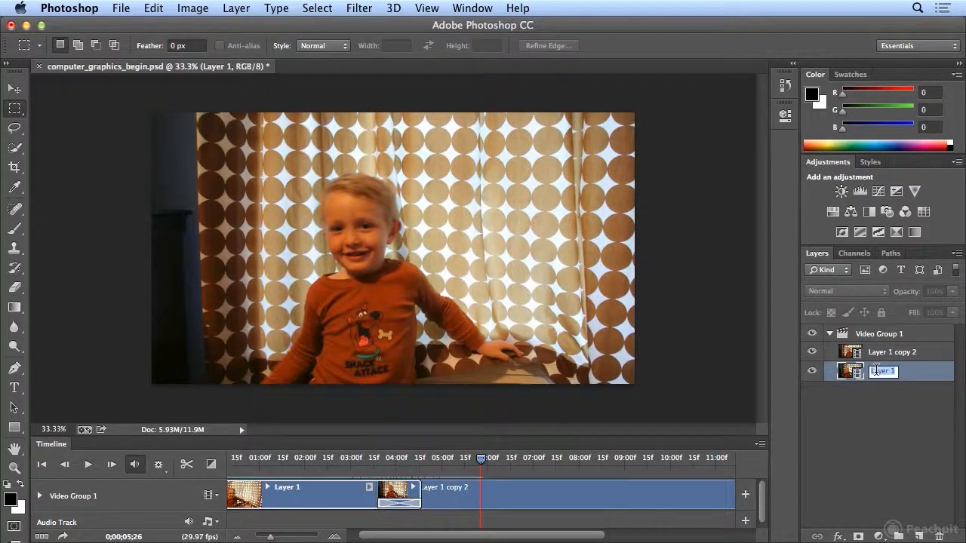
pyautogui.write('2 types')
pyautogui.press('Return')
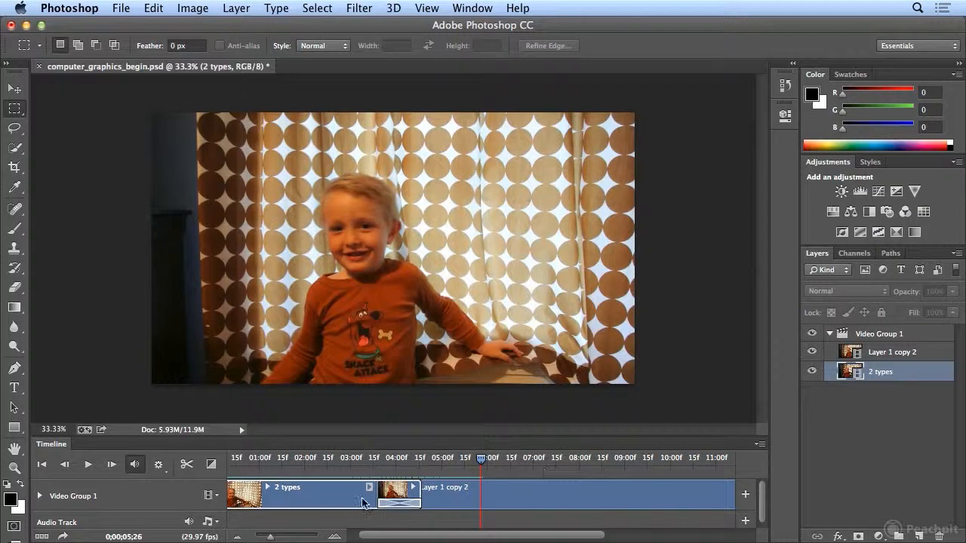
# - Rename the layer Layer 1 copy 2 as raster and vector
pyautogui.doubleClick(885, 353)
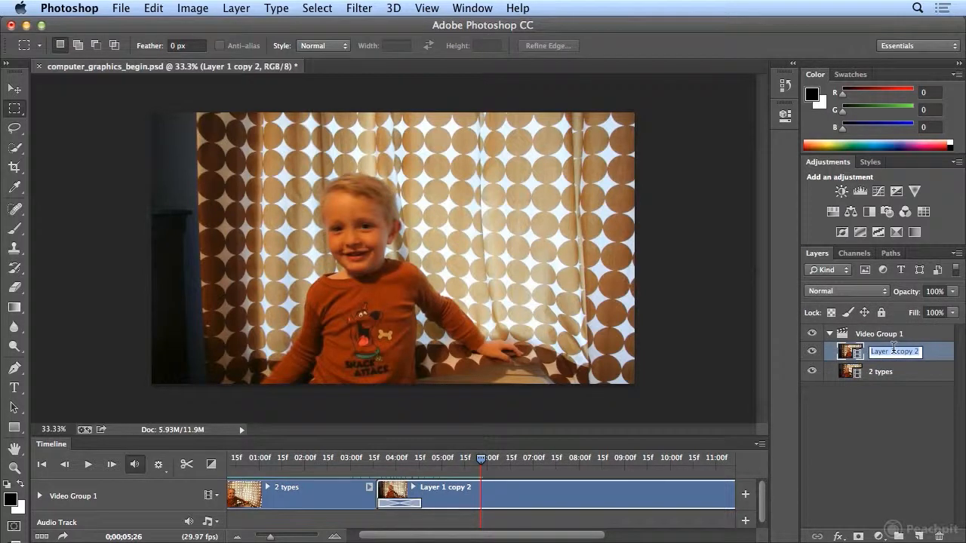
pyautogui.write('raster and vector')
pyautogui.press('Return')
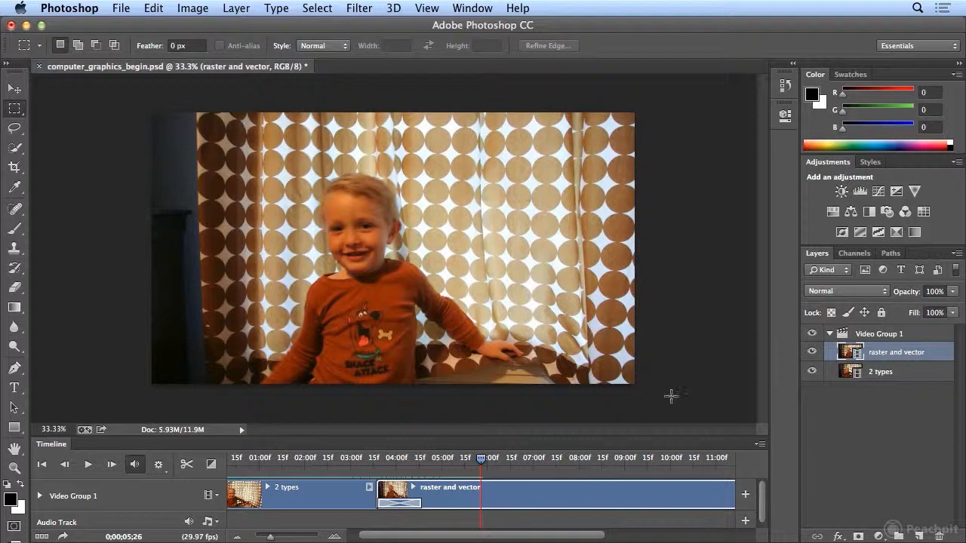
# - Add the raster_images_01.mov clip from the child_graphic_movies folder to the video group
pyautogui.moveTo(272, 537); pyautogui.dragTo(269, 538)
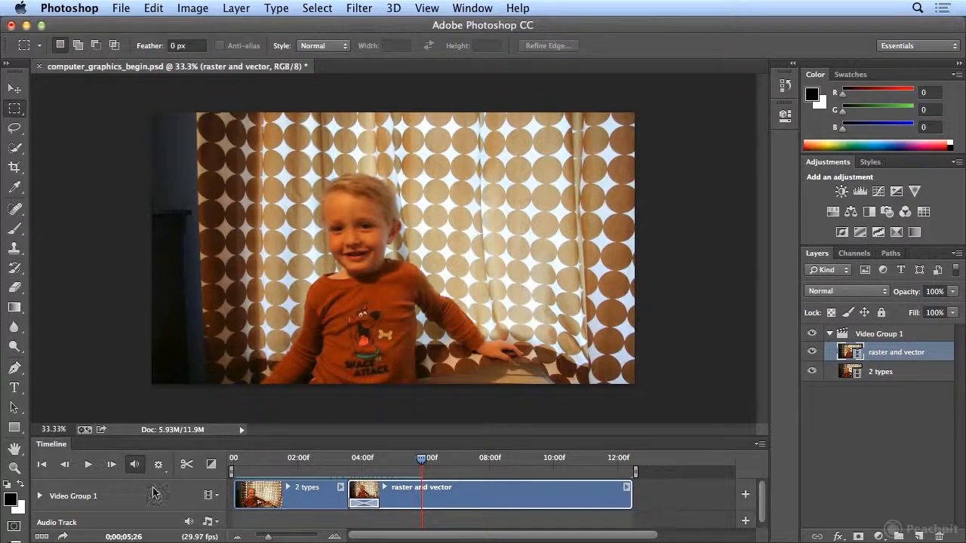
pyautogui.click(211, 496)
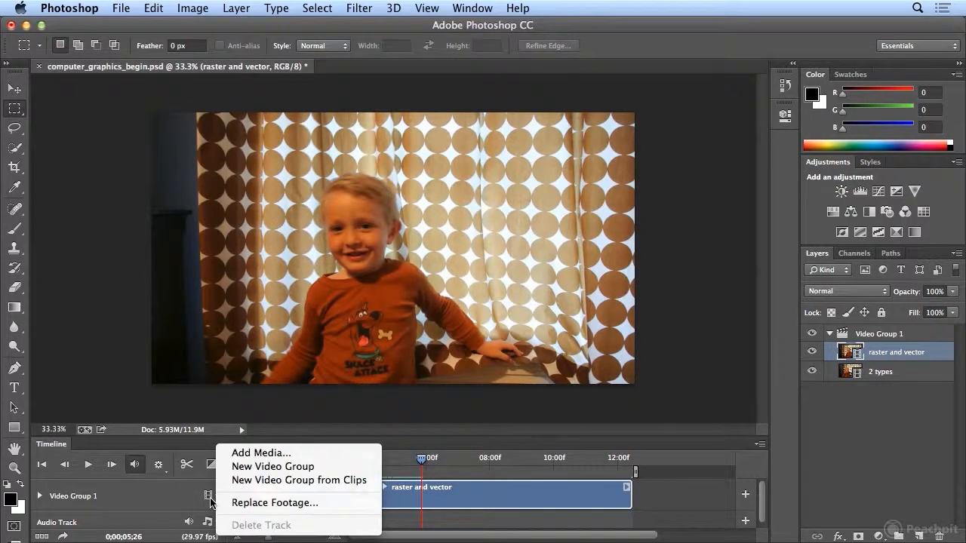
pyautogui.click(293, 452)
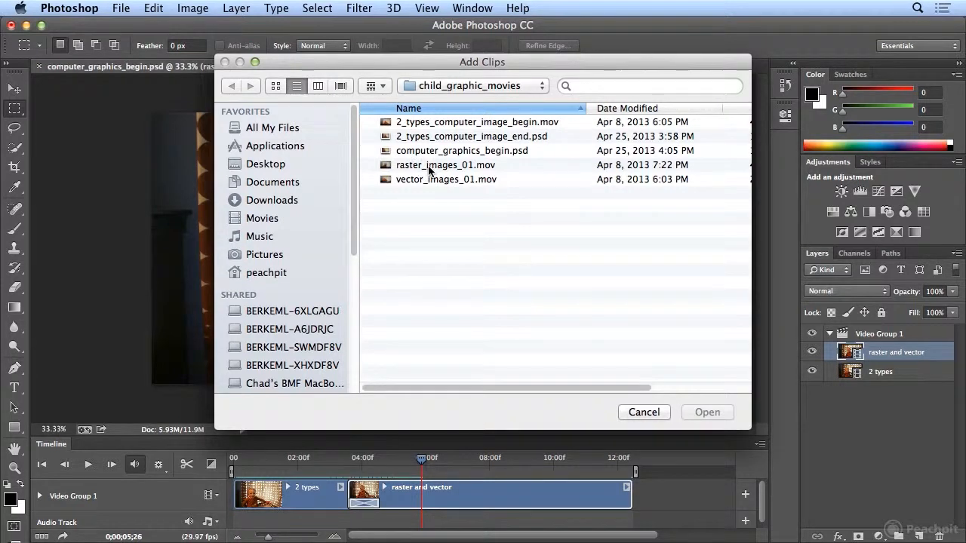
pyautogui.doubleClick(428, 164)
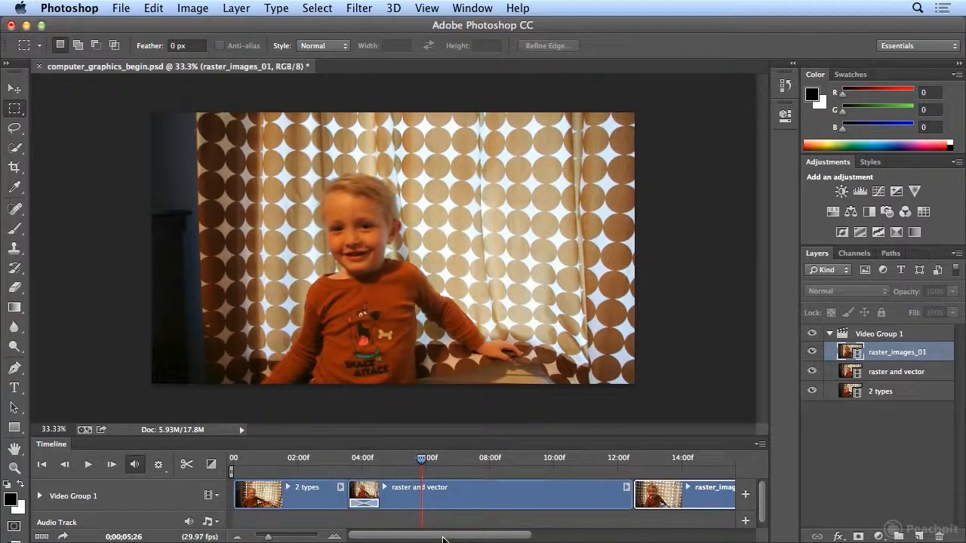
# - Preview playback around the junction between the raster and vector and raster_images_01 clips
pyautogui.moveTo(446, 539); pyautogui.dragTo(483, 539)
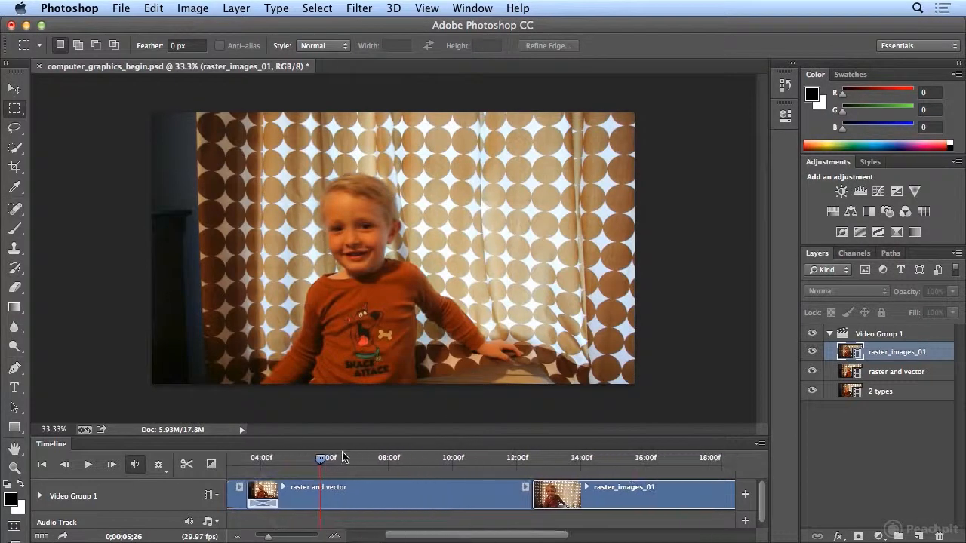
pyautogui.moveTo(325, 464); pyautogui.dragTo(504, 471)
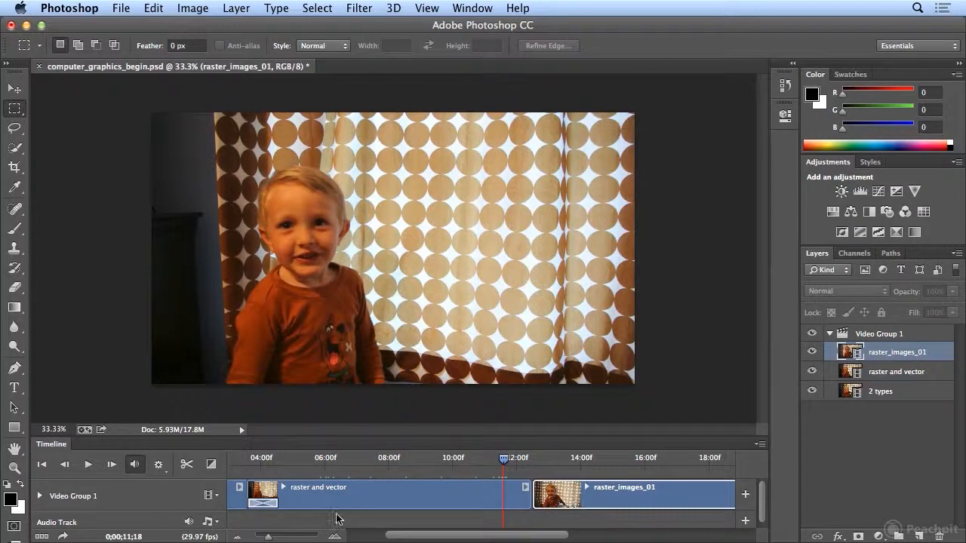
pyautogui.click(87, 467)
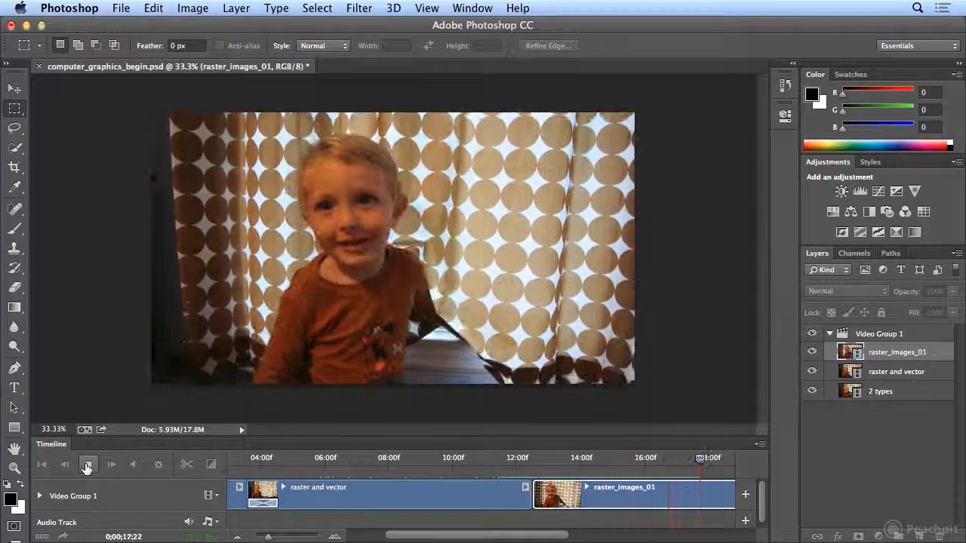
pyautogui.click(87, 468)
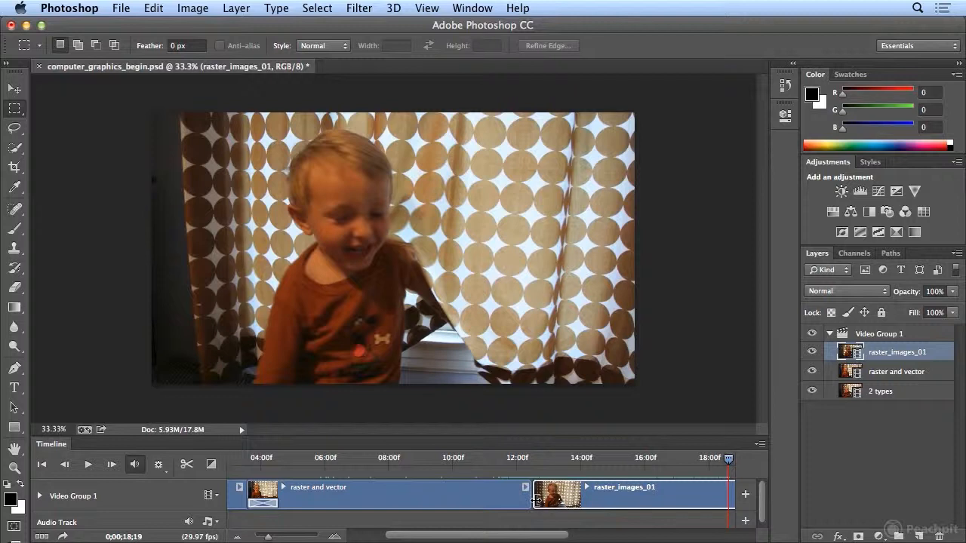
pyautogui.moveTo(535, 498); pyautogui.dragTo(557, 501)
pyautogui.moveTo(556, 462); pyautogui.dragTo(474, 470)
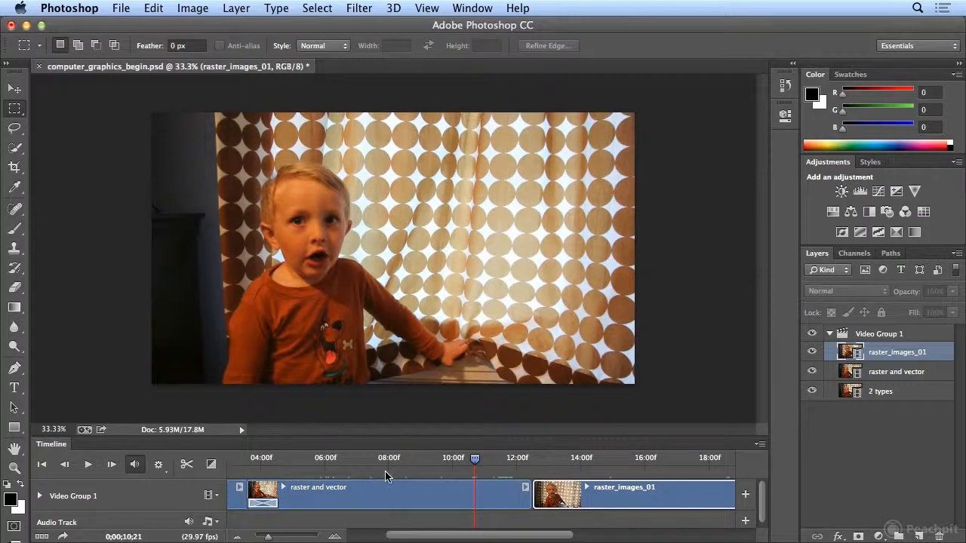
pyautogui.press('space')
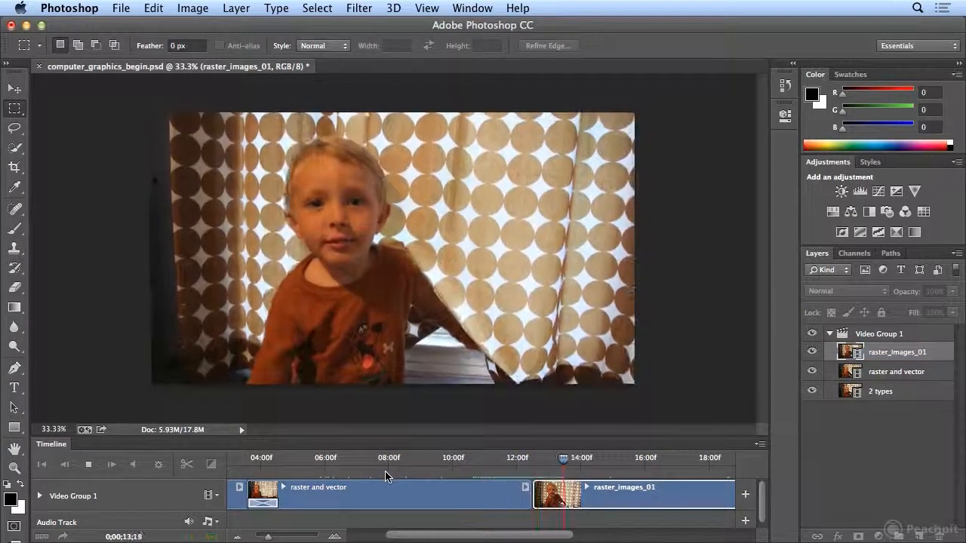
pyautogui.press('space')
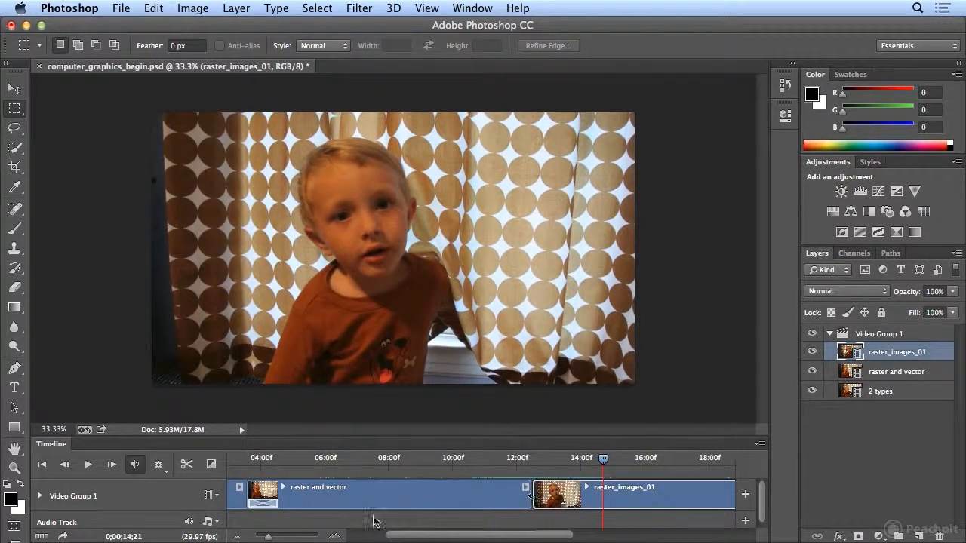
# - Apply Fade With Black transitions to the end of raster and vector and the start of raster_images_01
pyautogui.click(334, 537)
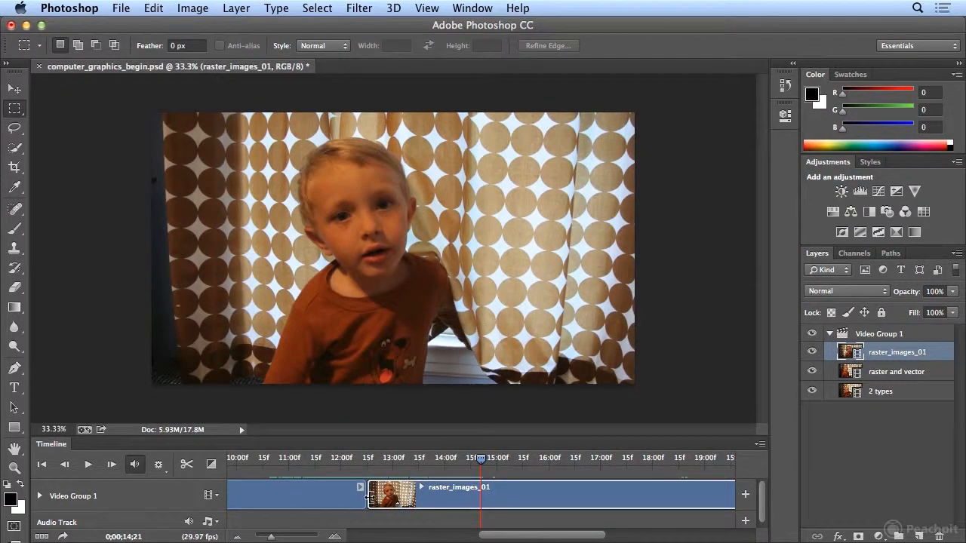
pyautogui.moveTo(367, 494); pyautogui.dragTo(368, 494)
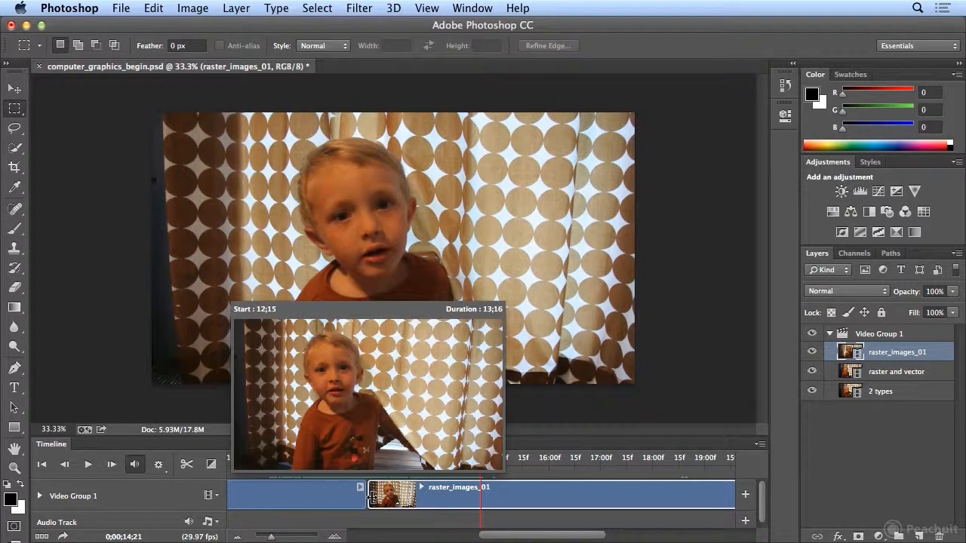
pyautogui.moveTo(375, 498); pyautogui.dragTo(378, 497)
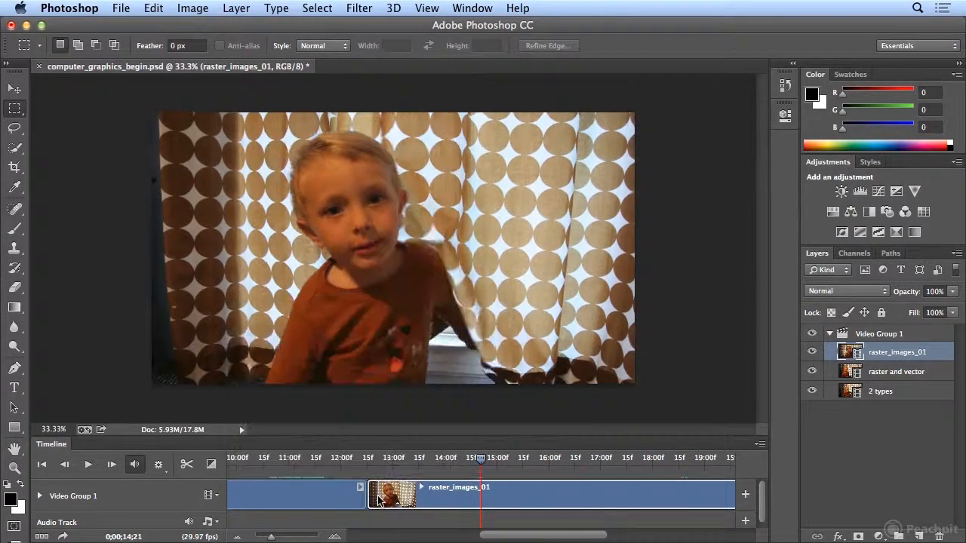
pyautogui.click(210, 468)
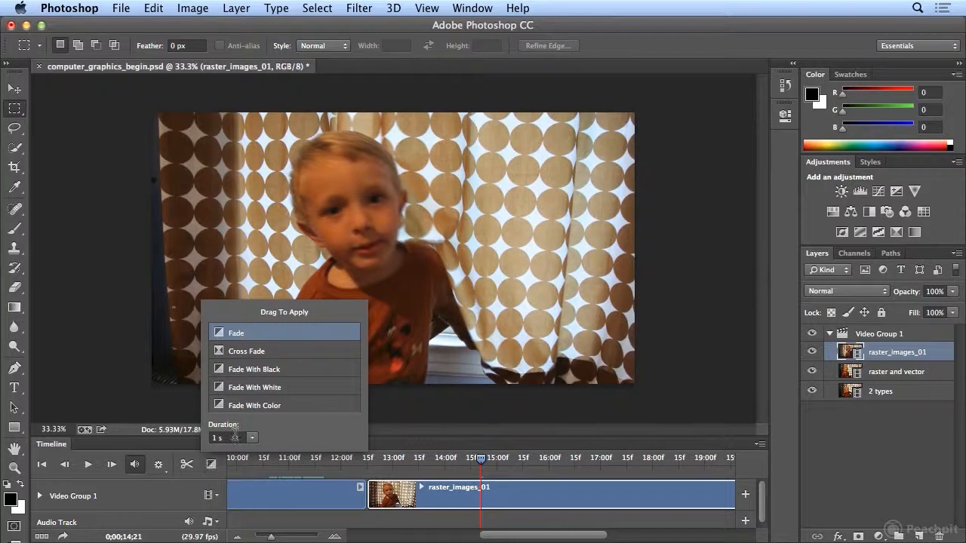
pyautogui.moveTo(235, 371); pyautogui.dragTo(362, 490)
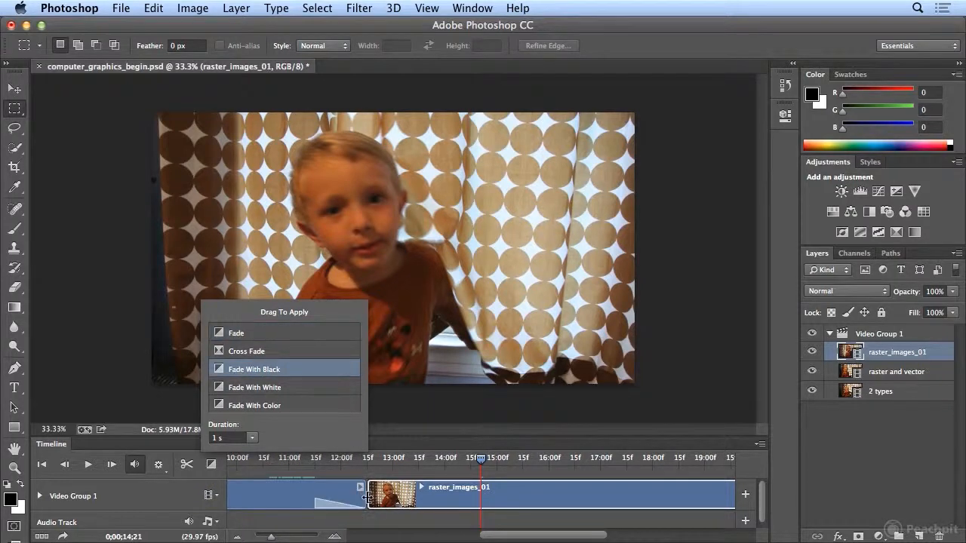
pyautogui.moveTo(226, 370); pyautogui.dragTo(378, 503)
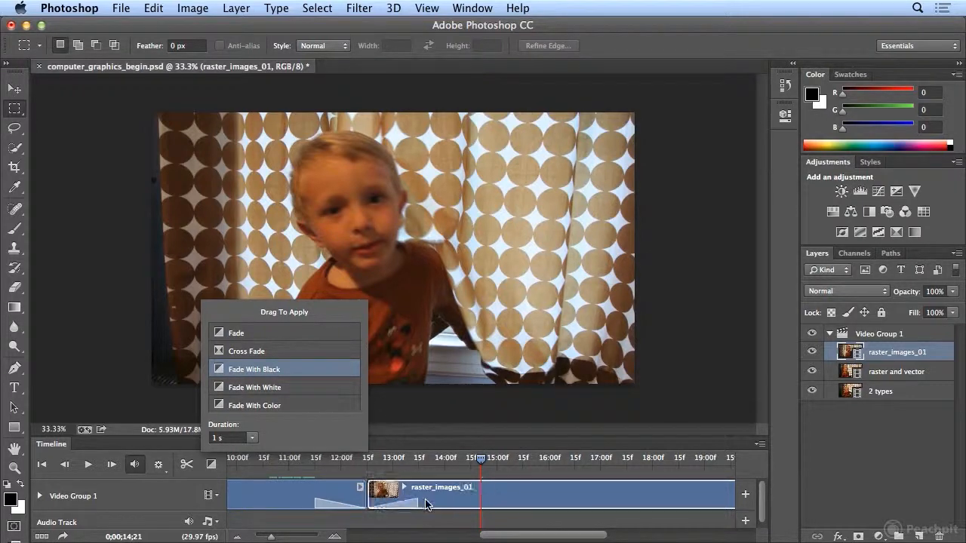
# - Play the timeline from about 10;00 to preview the fade transitions
pyautogui.moveTo(481, 466); pyautogui.dragTo(250, 481)
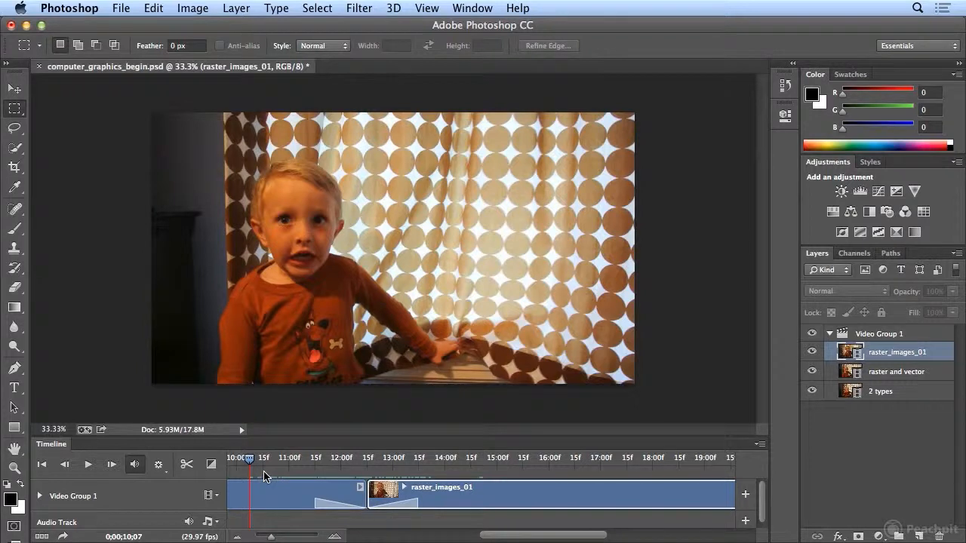
pyautogui.press('space')
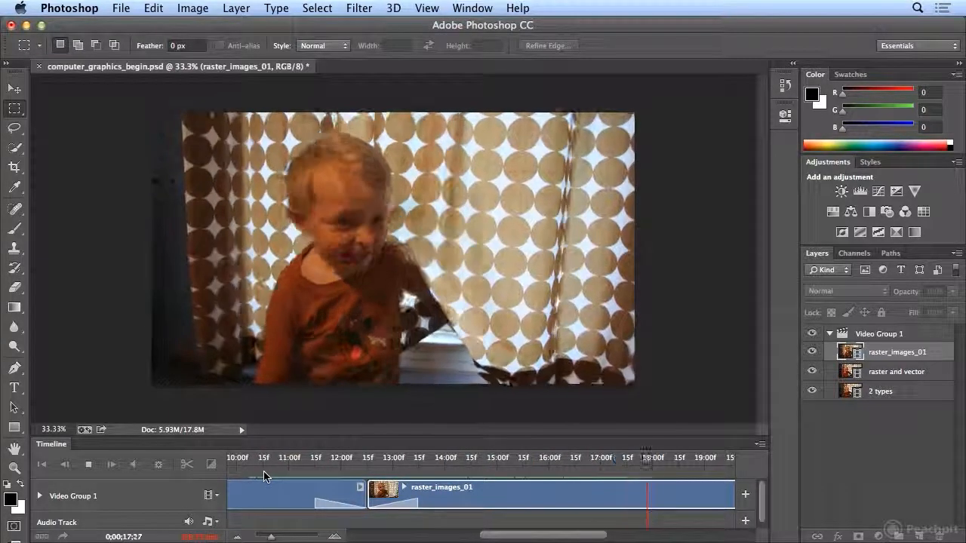
pyautogui.press('space')
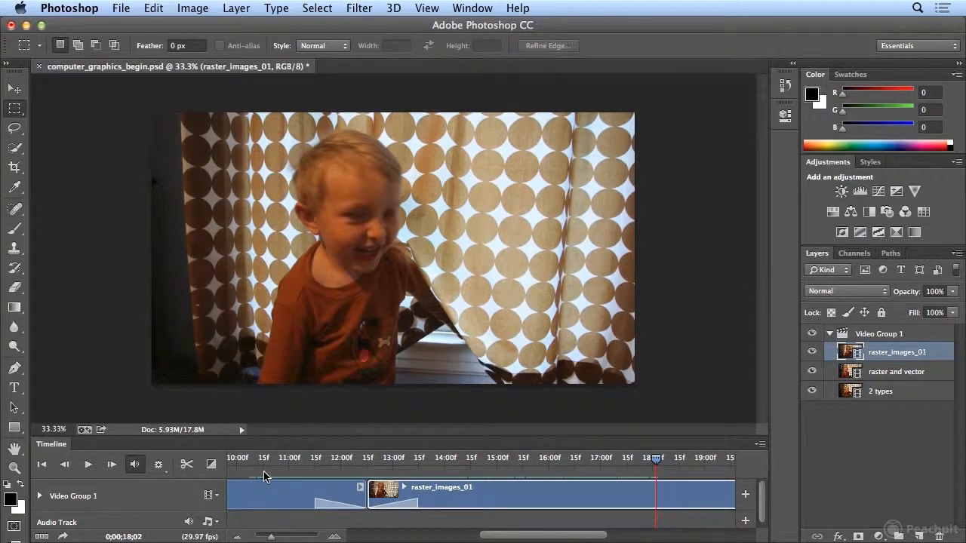
# - Trim the end of the raster_images_01 clip back to the playhead at about 18;00
pyautogui.moveTo(657, 462); pyautogui.dragTo(653, 463)
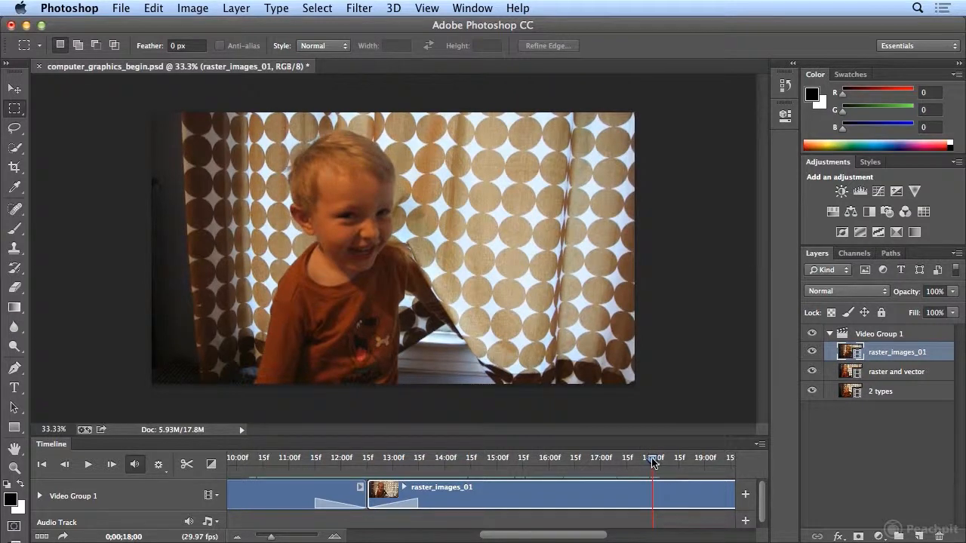
pyautogui.moveTo(519, 539); pyautogui.dragTo(639, 538)
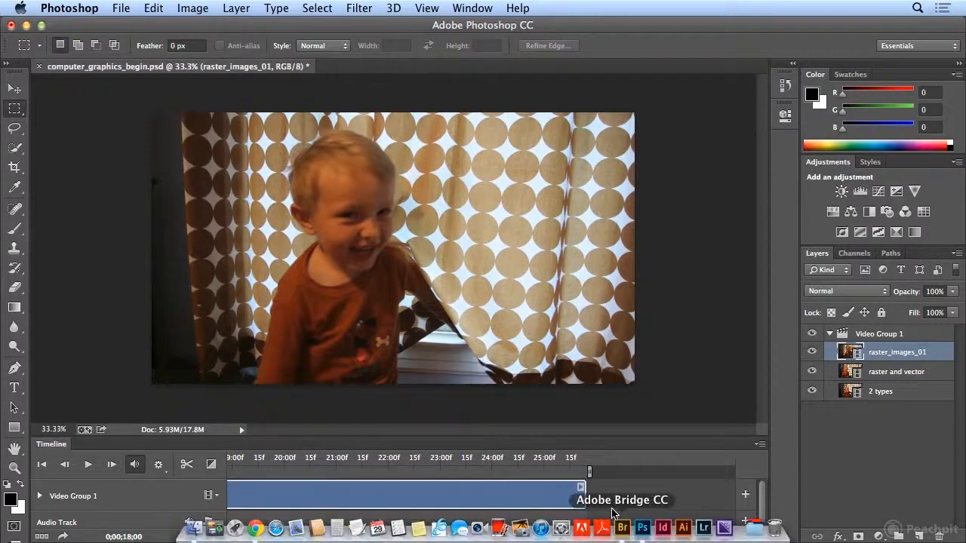
pyautogui.moveTo(585, 492); pyautogui.dragTo(268, 497)
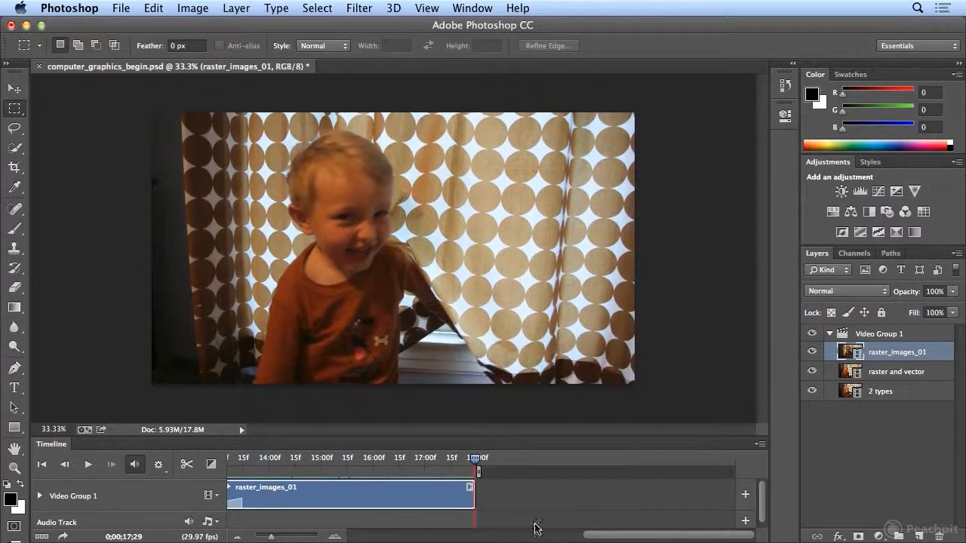
# - Play back the end of the raster_images_01 clip to check the trimmed ending
pyautogui.moveTo(477, 467); pyautogui.dragTo(413, 463)
pyautogui.press('space')
pyautogui.moveTo(470, 491); pyautogui.dragTo(461, 494)
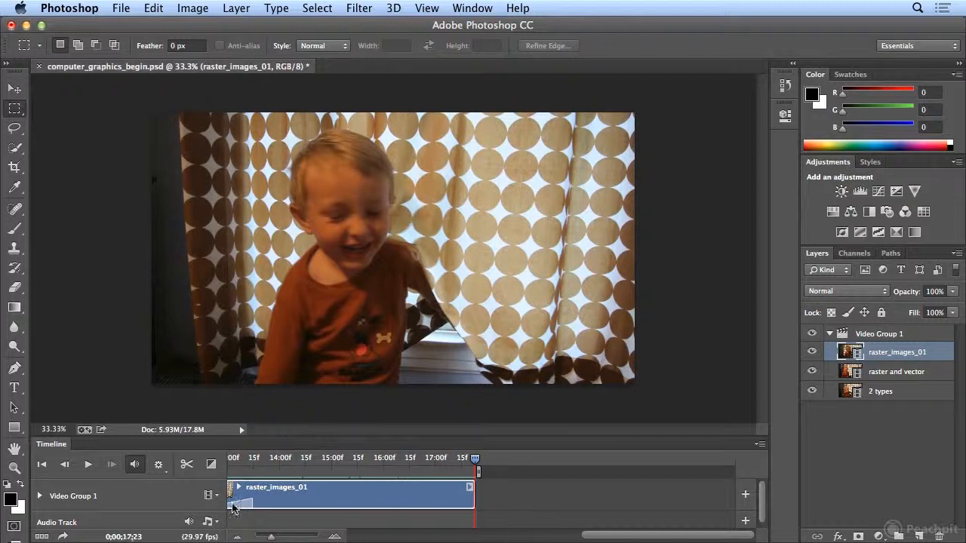
# - Apply a Fade With Black transition to the end of the raster_images_01 clip
pyautogui.moveTo(475, 461); pyautogui.dragTo(414, 463)
pyautogui.press('space')
pyautogui.click(211, 464)
pyautogui.moveTo(400, 440); pyautogui.dragTo(464, 502)
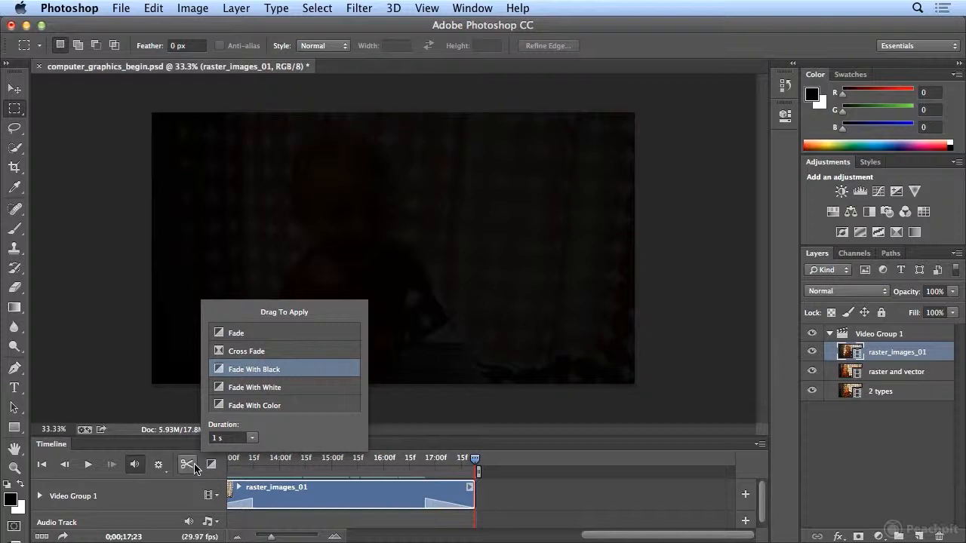
# - Add the vector_images_01.mov clip from the child_graphic_movies folder to Video Group 1
pyautogui.click(210, 496)
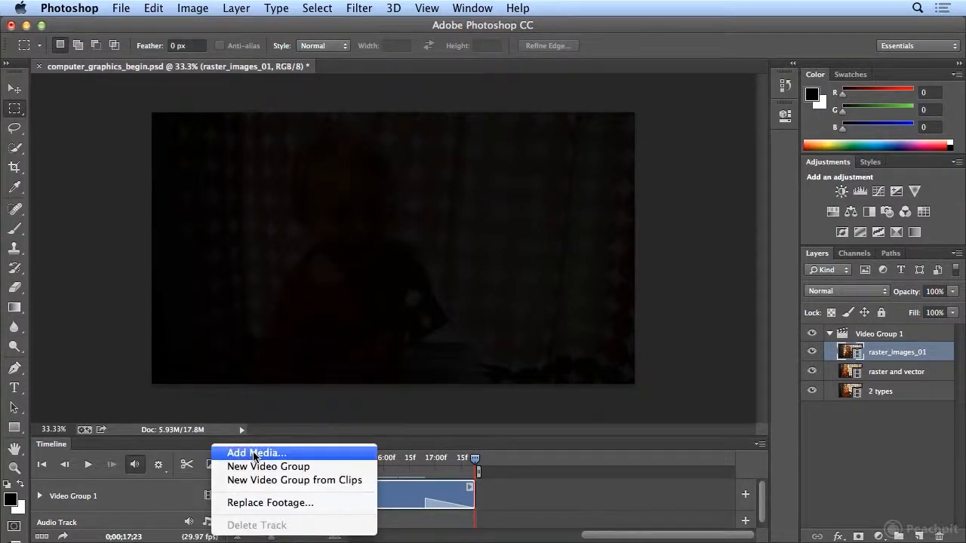
pyautogui.click(294, 458)
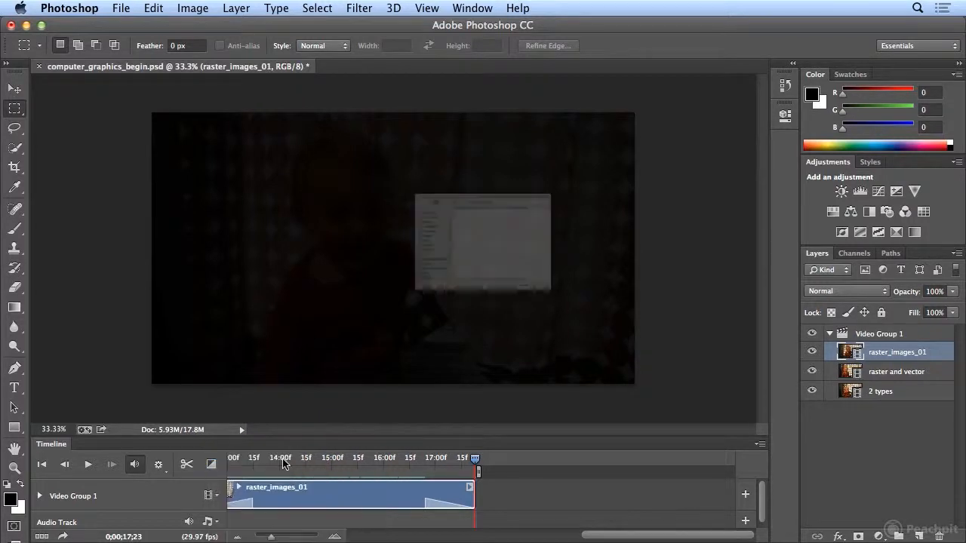
pyautogui.click(447, 181)
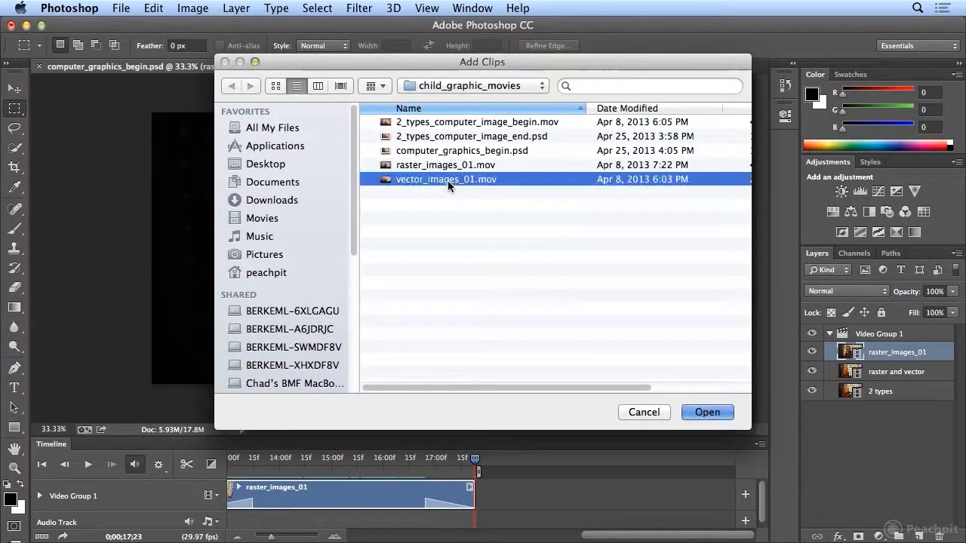
pyautogui.doubleClick(447, 181)
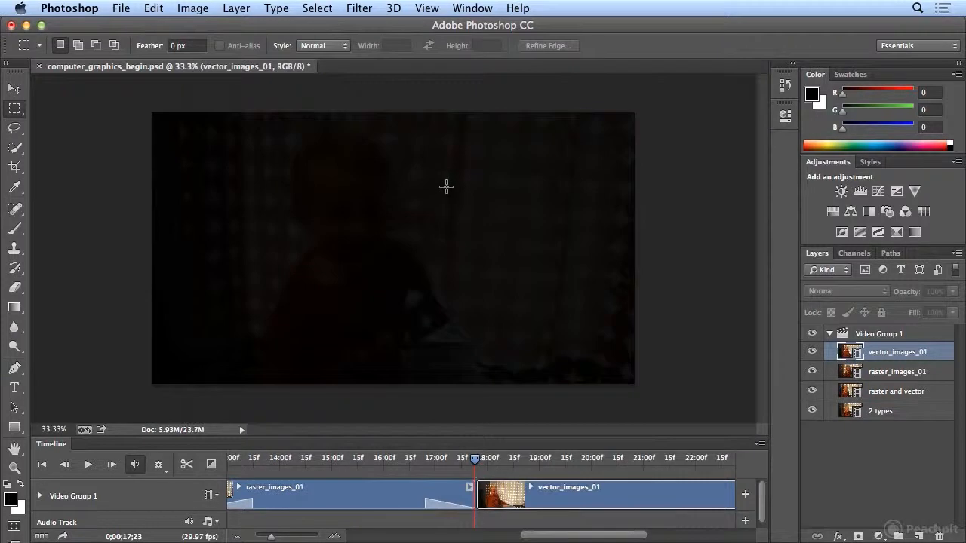
# - Apply a Fade With Black transition to the start of the vector_images_01 clip
pyautogui.click(212, 465)
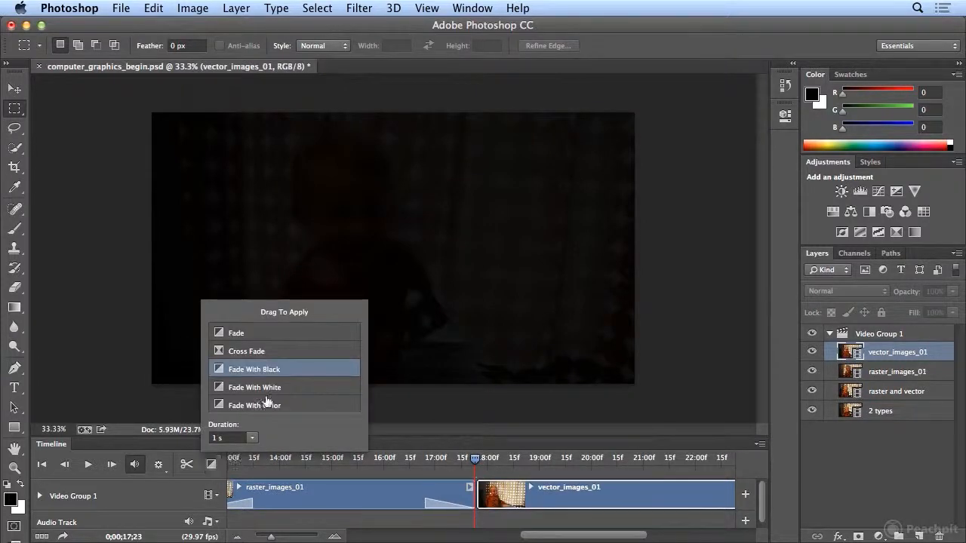
pyautogui.moveTo(440, 442); pyautogui.dragTo(498, 499)
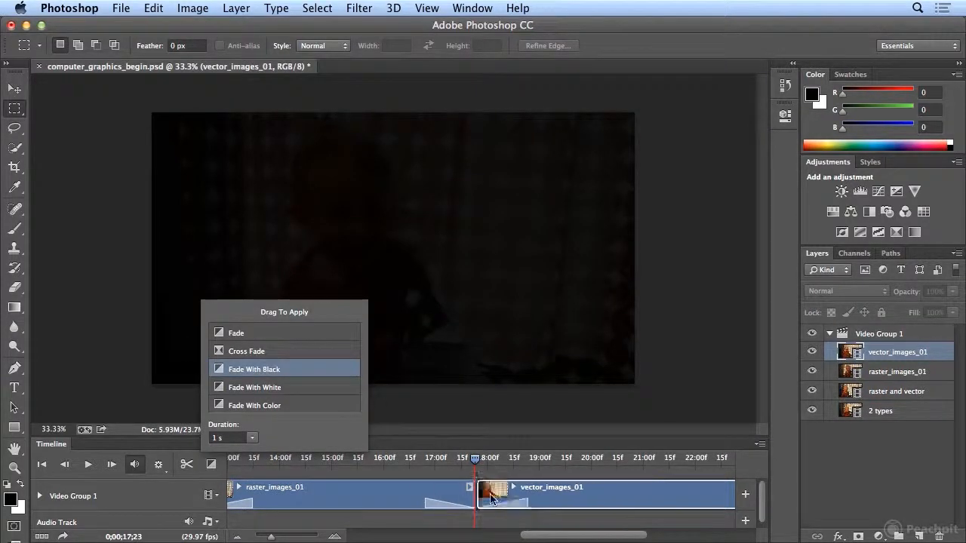
# - Trim the end of the vector_images_01 clip back to the playhead at about 23;08
pyautogui.moveTo(475, 459); pyautogui.dragTo(391, 498)
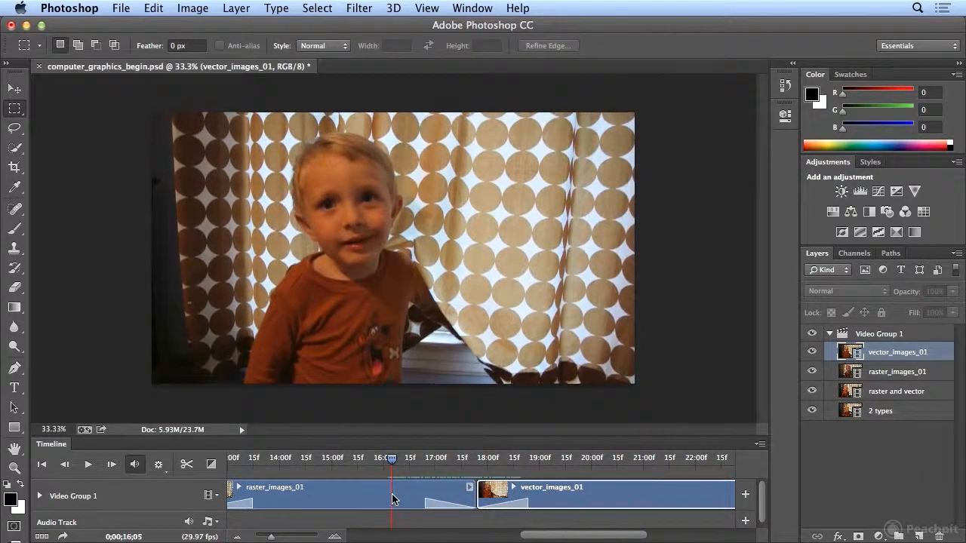
pyautogui.press('space')
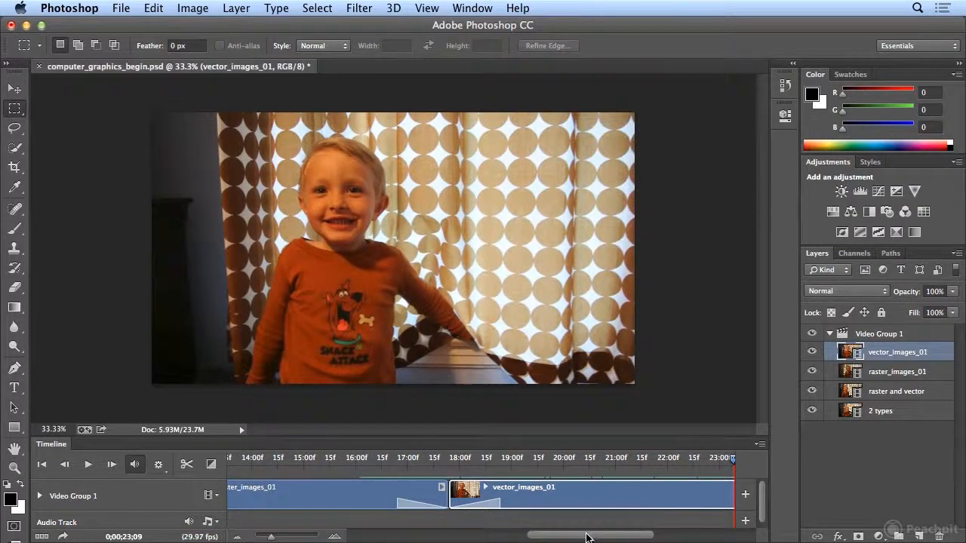
pyautogui.hscroll(5, 587, 537)
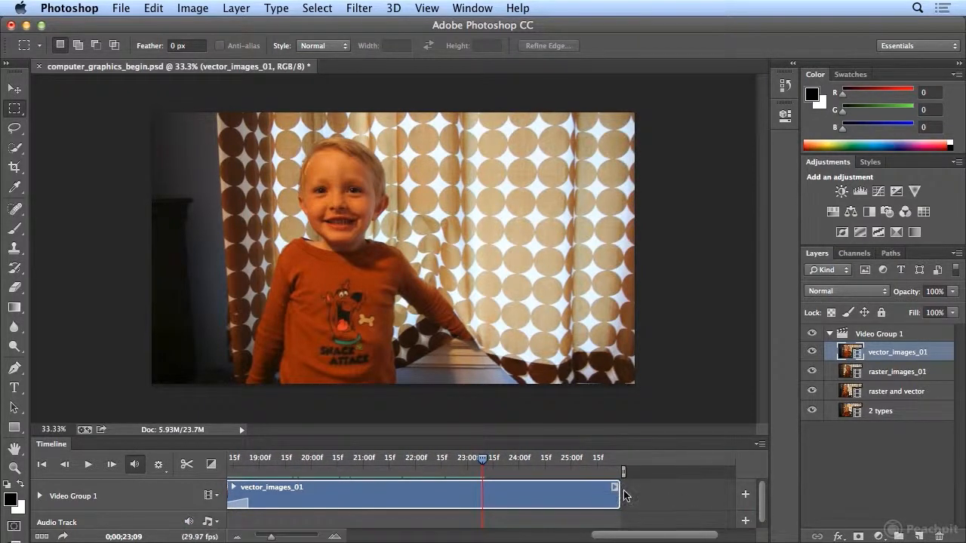
pyautogui.moveTo(619, 494); pyautogui.dragTo(483, 497)
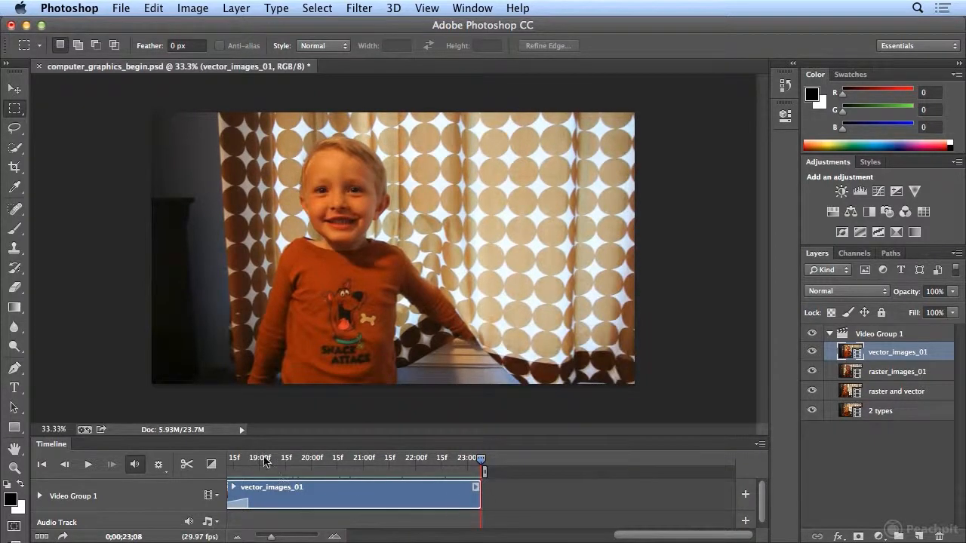
# - Apply a Fade With Black transition to the end of the vector_images_01 clip
pyautogui.click(212, 467)
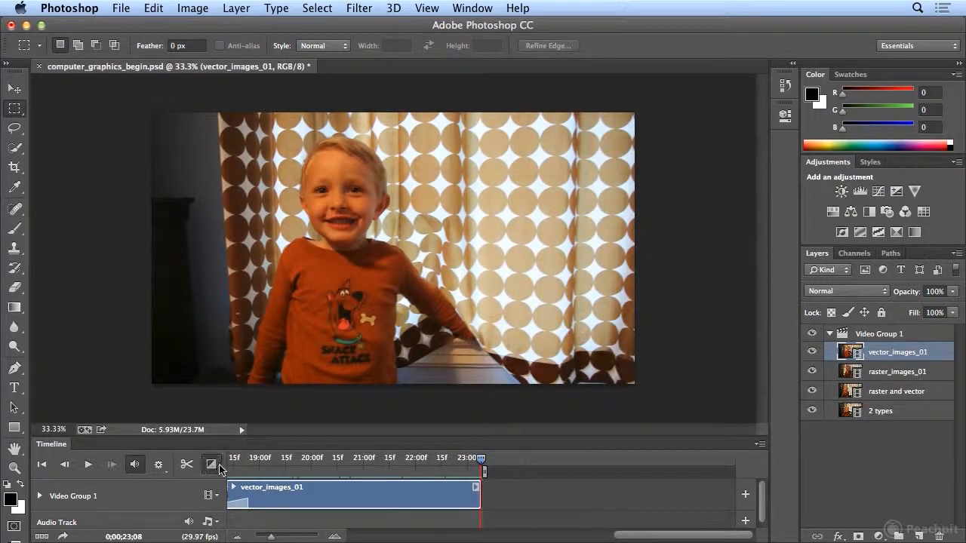
pyautogui.click(212, 465)
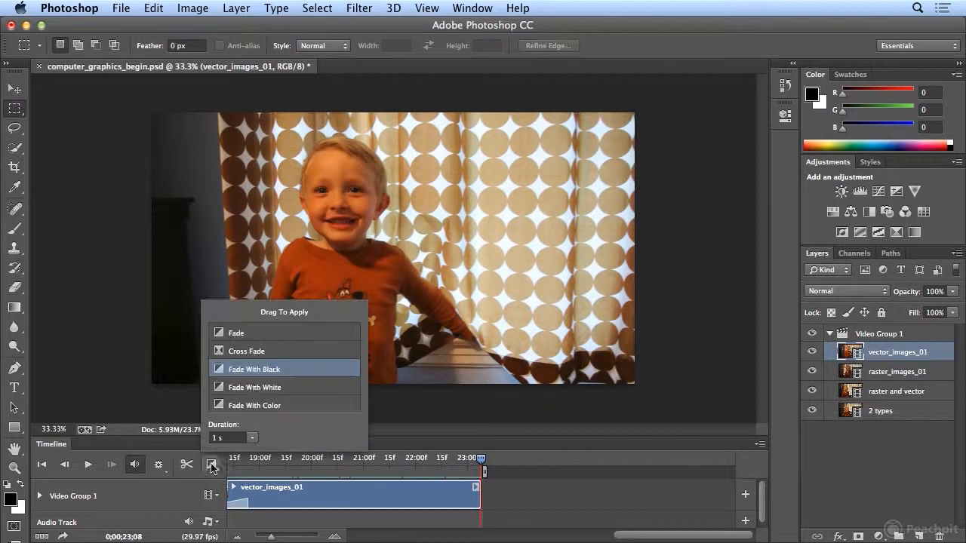
pyautogui.moveTo(294, 385); pyautogui.dragTo(471, 497)
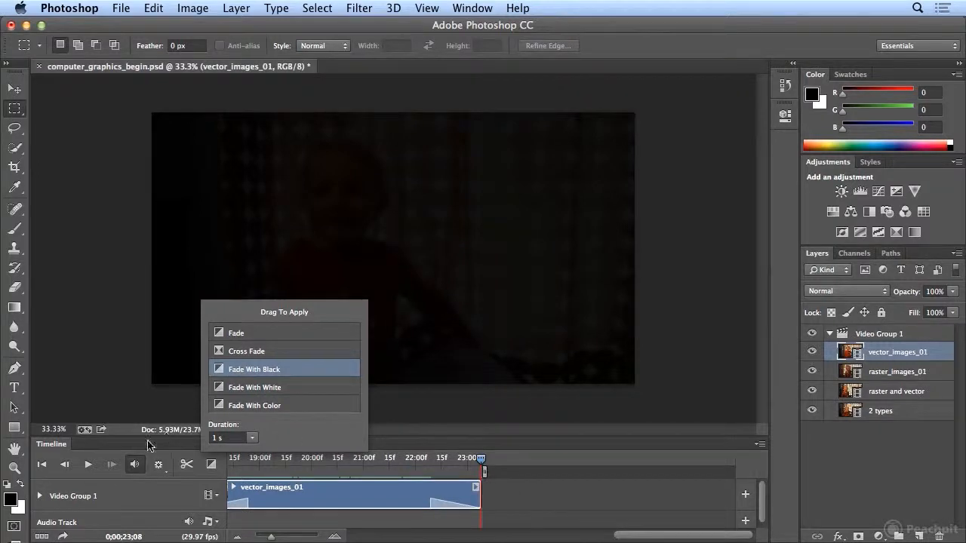
# - Trim the end of the raster and vector clip back to the playhead at about 6;00
pyautogui.click(87, 465)
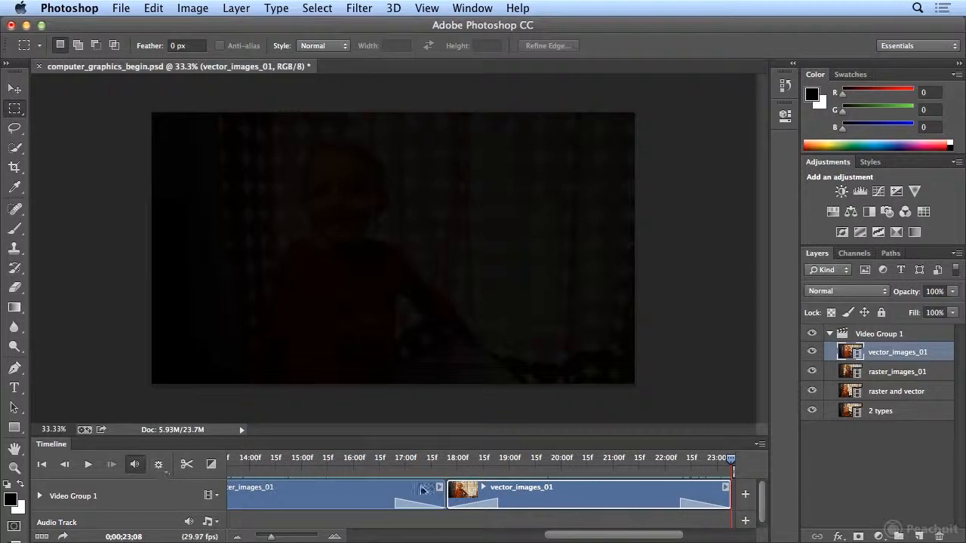
pyautogui.moveTo(585, 528); pyautogui.dragTo(403, 511)
pyautogui.moveTo(449, 535); pyautogui.dragTo(485, 540)
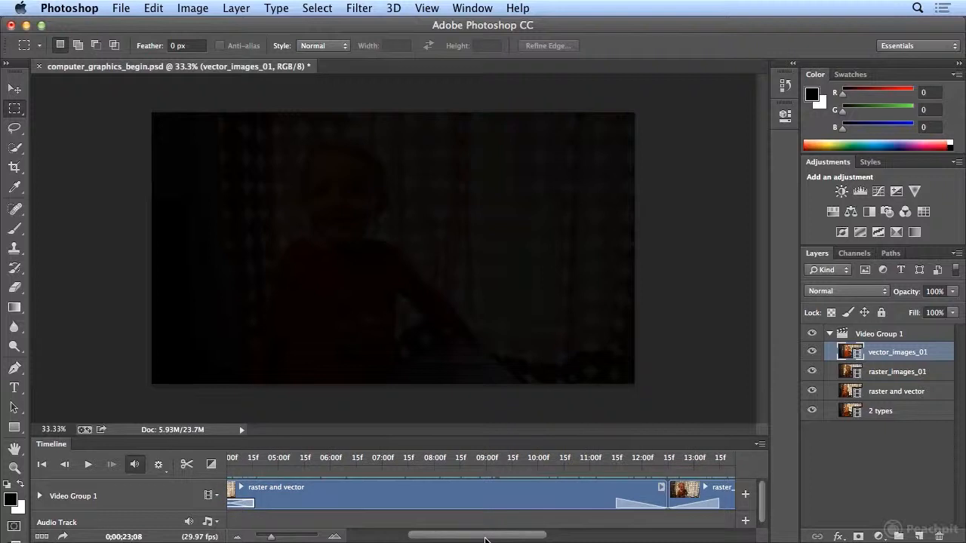
pyautogui.click(326, 459)
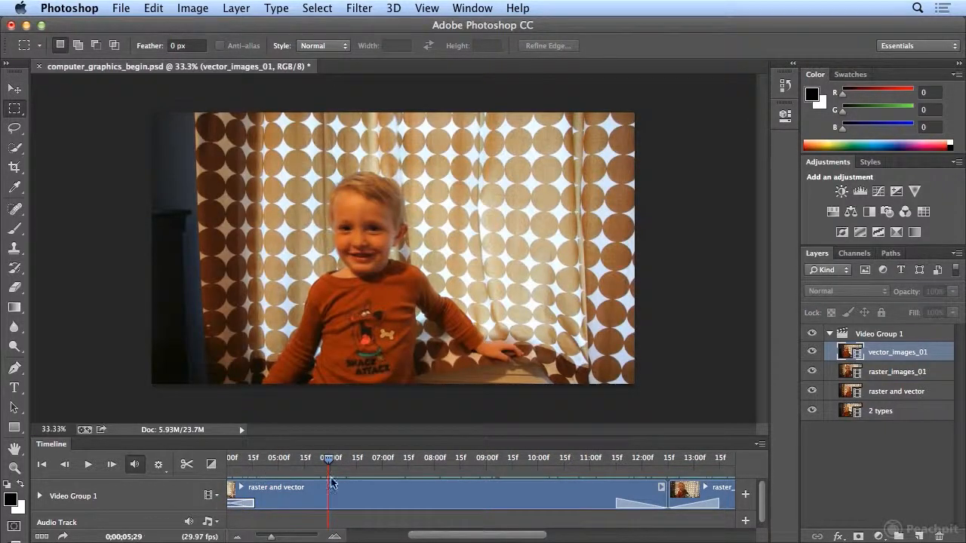
pyautogui.click(89, 466)
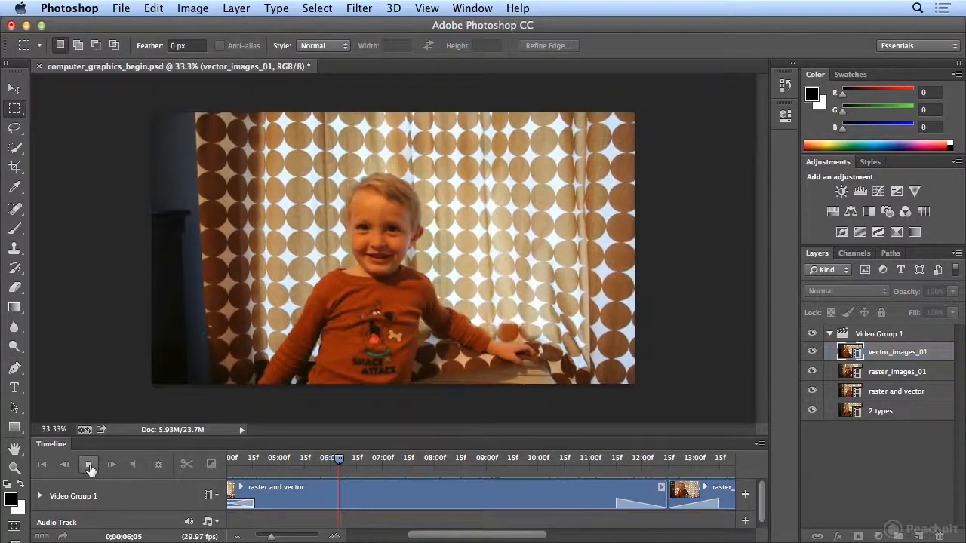
pyautogui.click(89, 463)
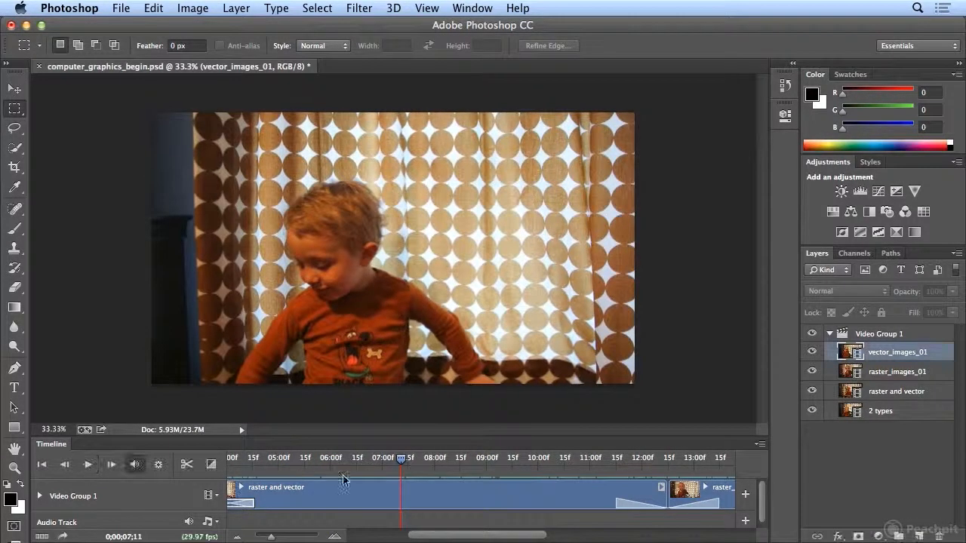
pyautogui.moveTo(400, 464); pyautogui.dragTo(320, 466)
pyautogui.click(88, 464)
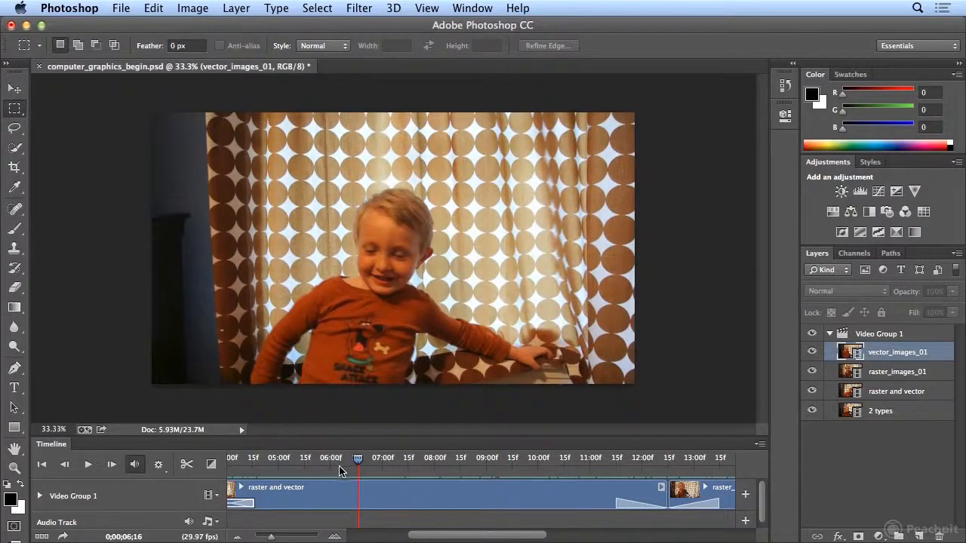
pyautogui.moveTo(359, 463); pyautogui.dragTo(330, 466)
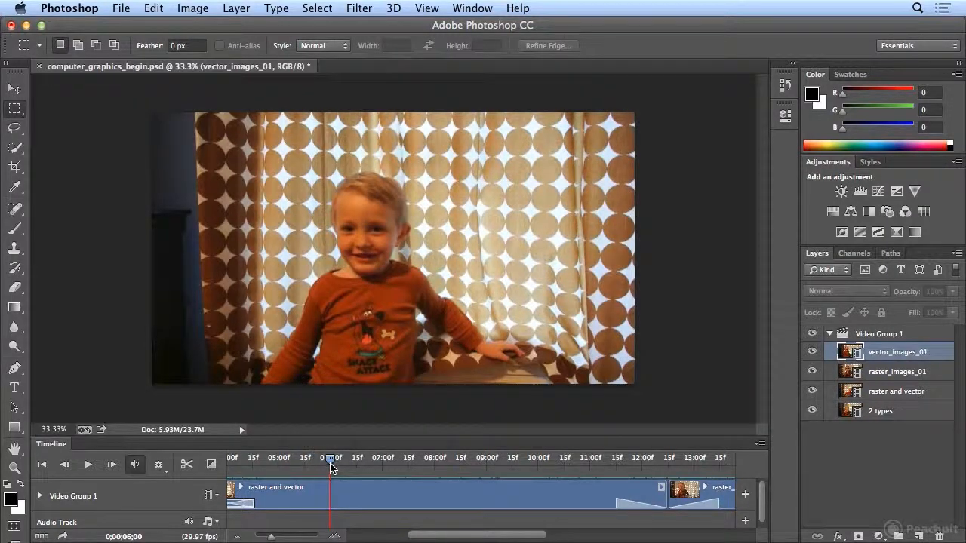
pyautogui.moveTo(664, 497); pyautogui.dragTo(330, 499)
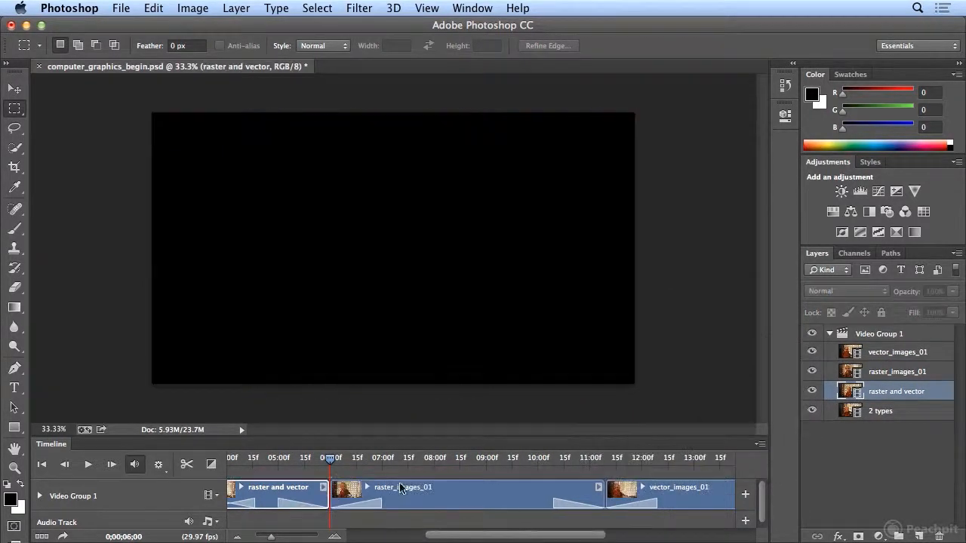
# - Play the sequence from the beginning to review the edited clips and transitions
pyautogui.moveTo(326, 462); pyautogui.dragTo(195, 463)
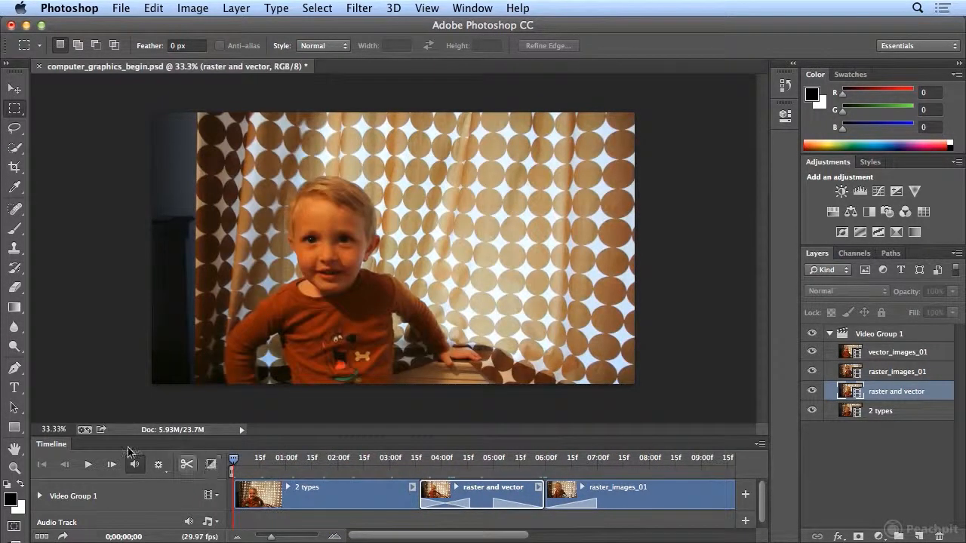
pyautogui.click(87, 465)
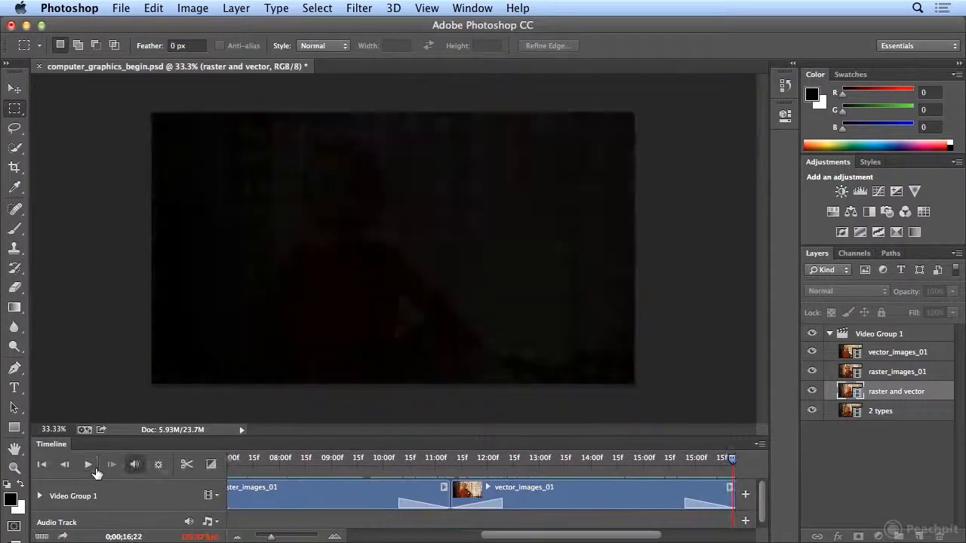
pyautogui.click(89, 465)
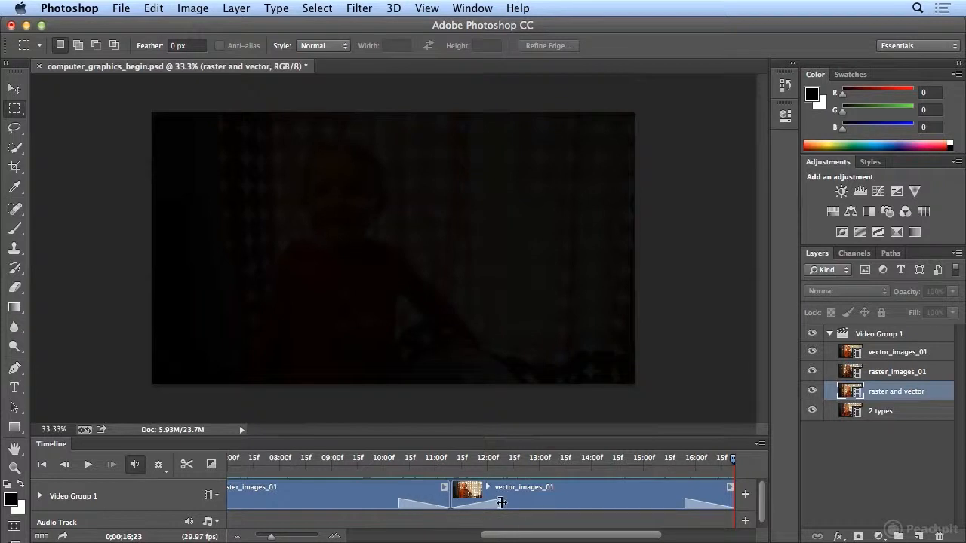
pyautogui.moveTo(541, 536); pyautogui.dragTo(424, 538)
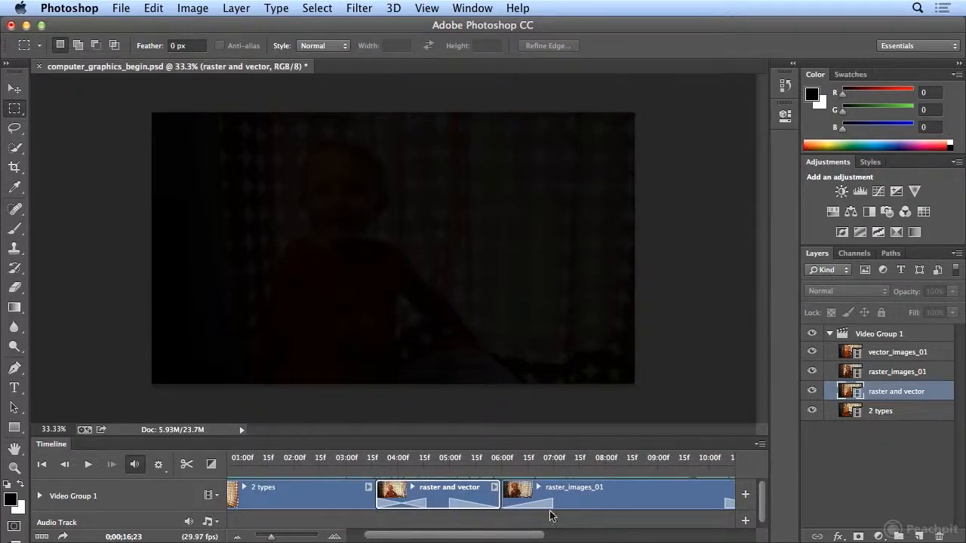
# - Lengthen the Fade With Black transition at the start of raster_images_01 to 2 s
pyautogui.click(211, 464)
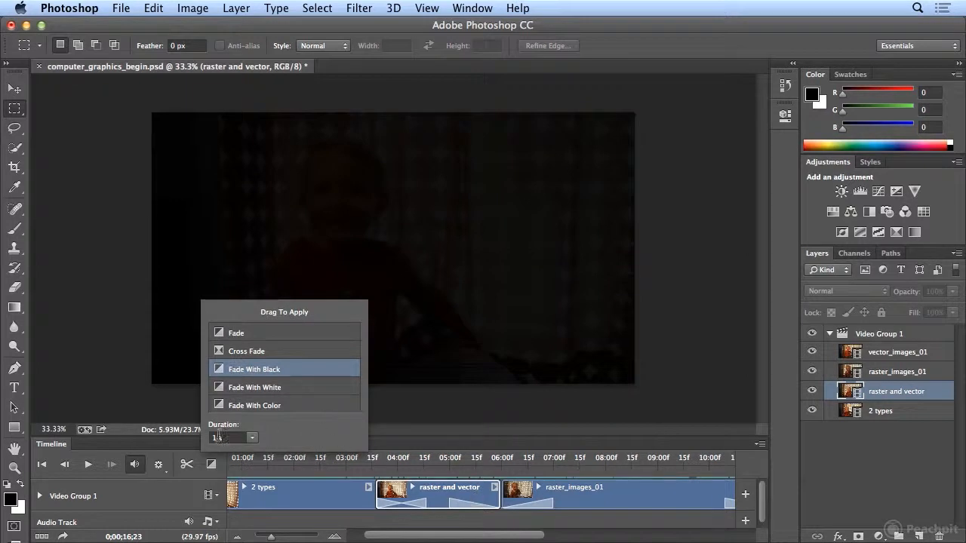
pyautogui.moveTo(458, 501); pyautogui.dragTo(459, 505)
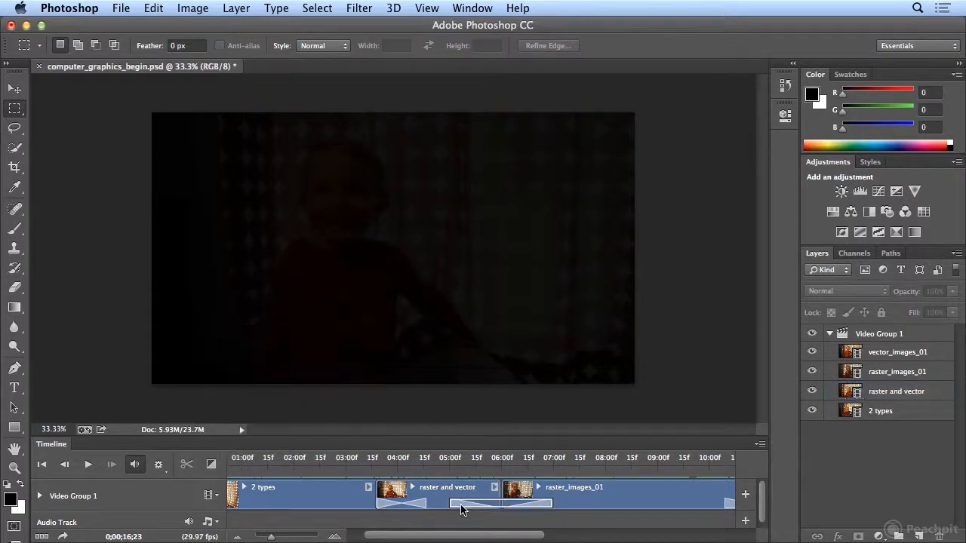
pyautogui.rightClick(463, 509)
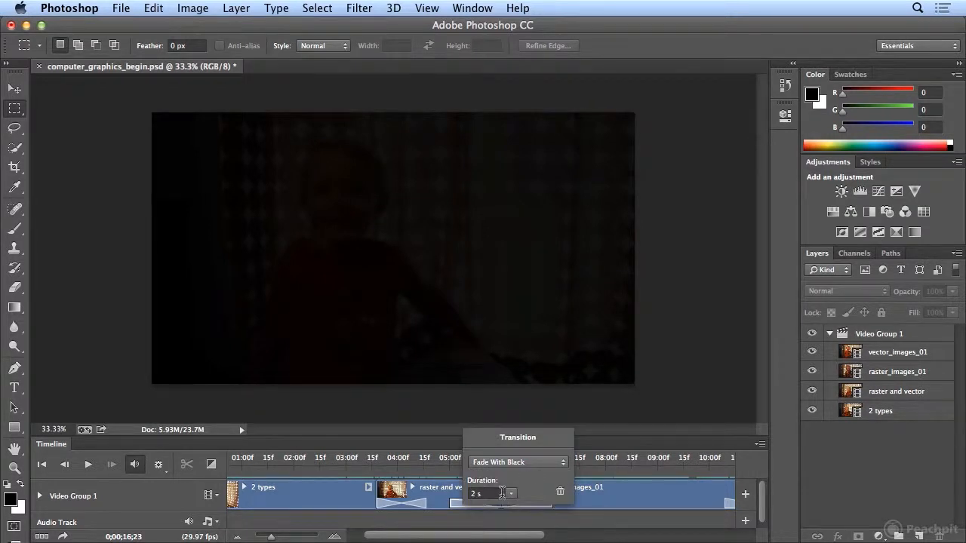
pyautogui.click(525, 462)
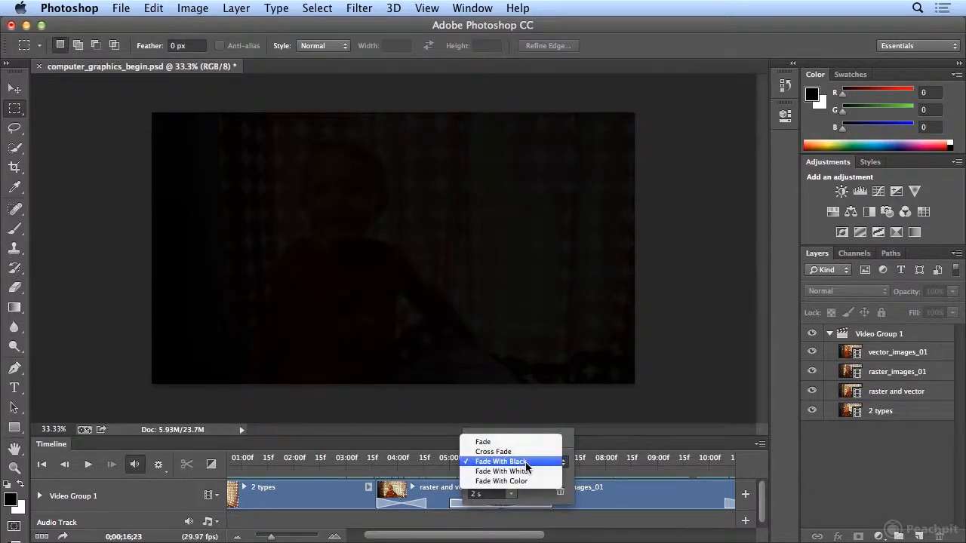
pyautogui.click(571, 467)
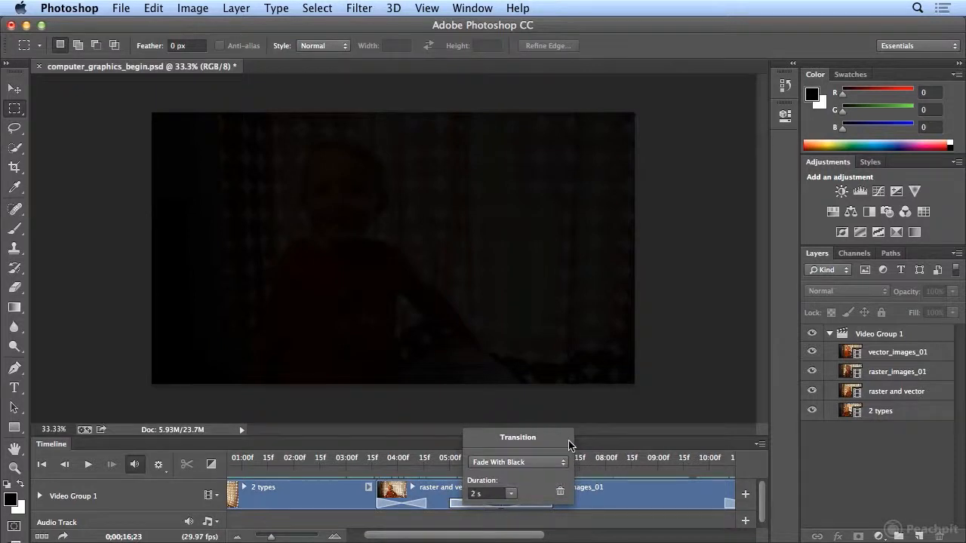
pyautogui.click(571, 442)
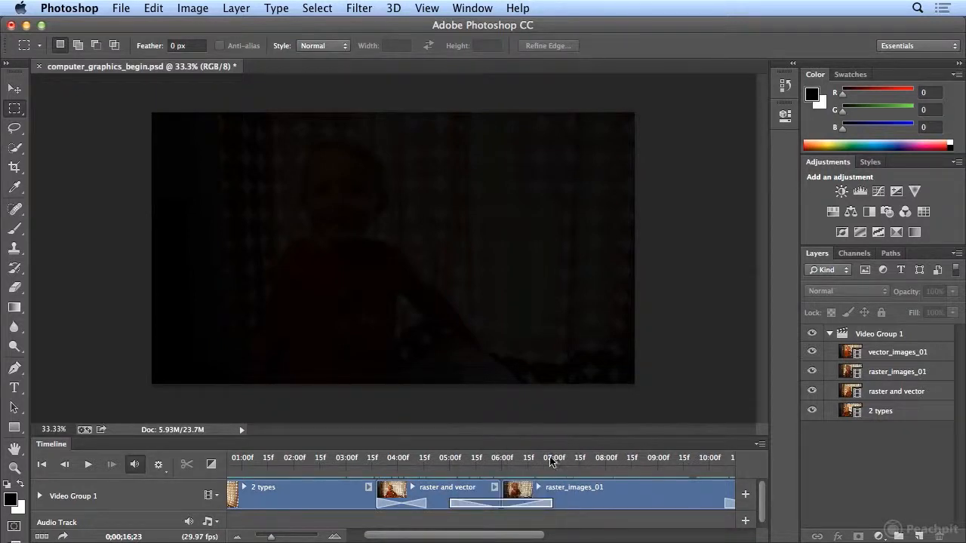